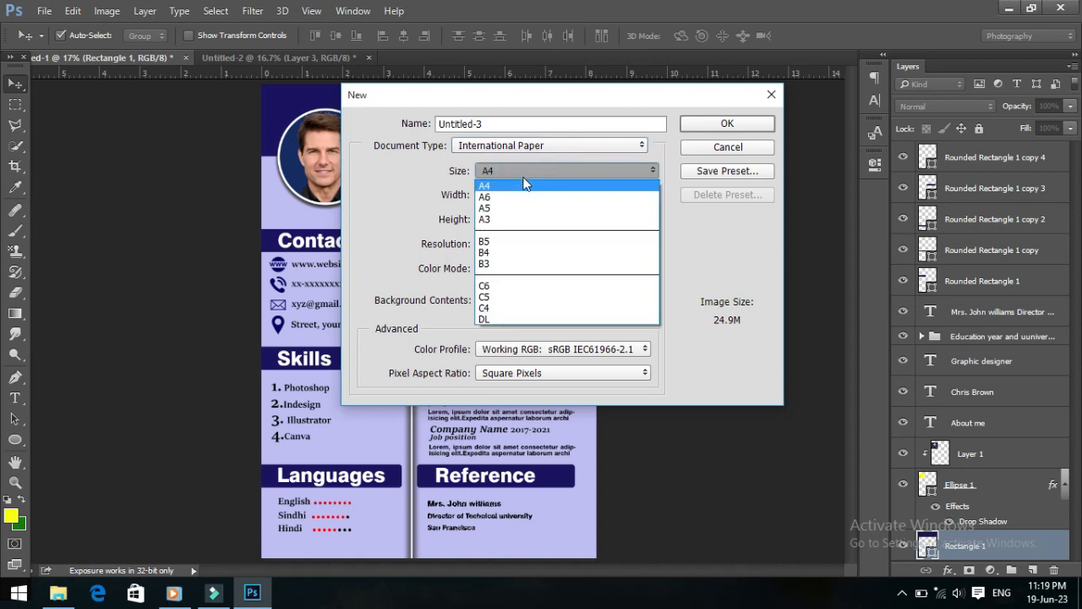
- Create a new A4 document at 300 pixels/inch in RGB Color, named "Cv design tutorial"
{"action": "double_click", "coordinate": [496, 123]}
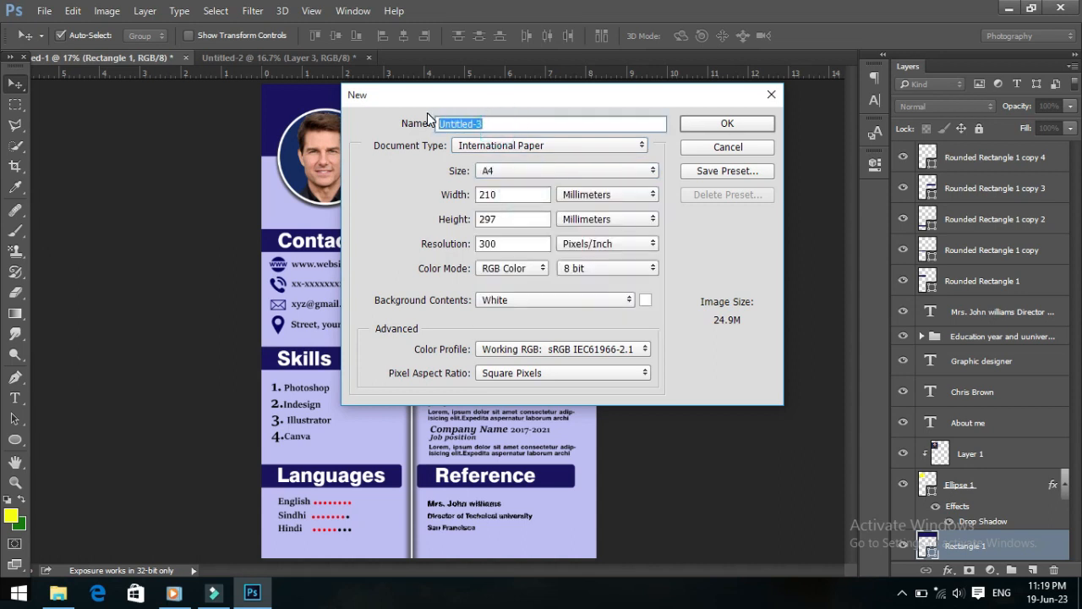
{"action": "type", "text": "Cv design  tutorial"}
{"action": "left_click", "coordinate": [696, 123]}
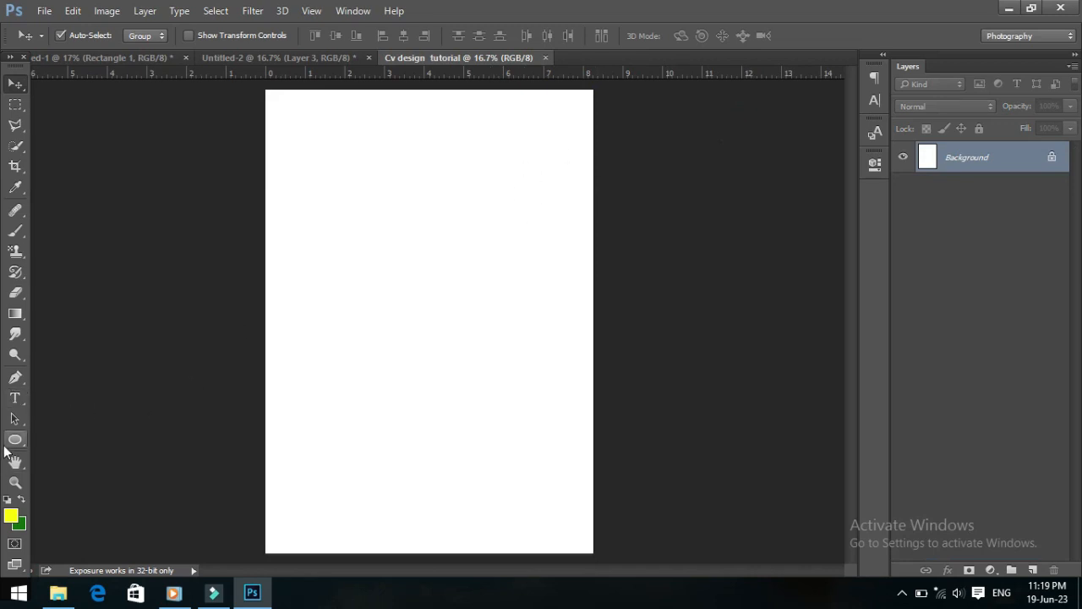
- Draw a rectangle across the top of the page and set its size to 2612 px wide and 570 px high
{"action": "left_click_drag", "start_coordinate": [10, 443], "coordinate": [50, 438]}
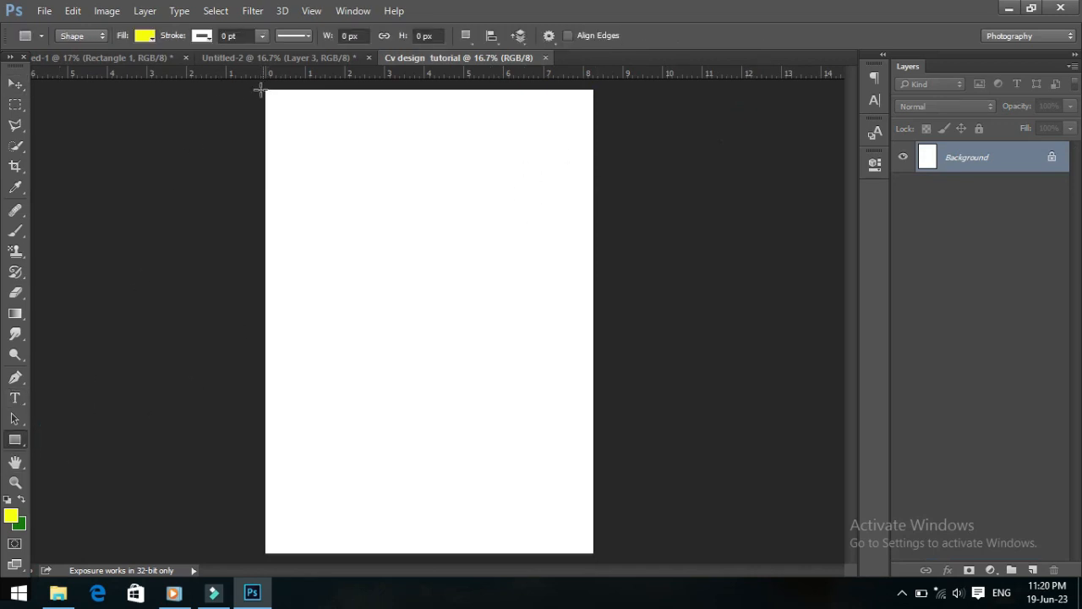
{"action": "left_click_drag", "start_coordinate": [262, 84], "coordinate": [598, 154]}
{"action": "left_click", "coordinate": [353, 35]}
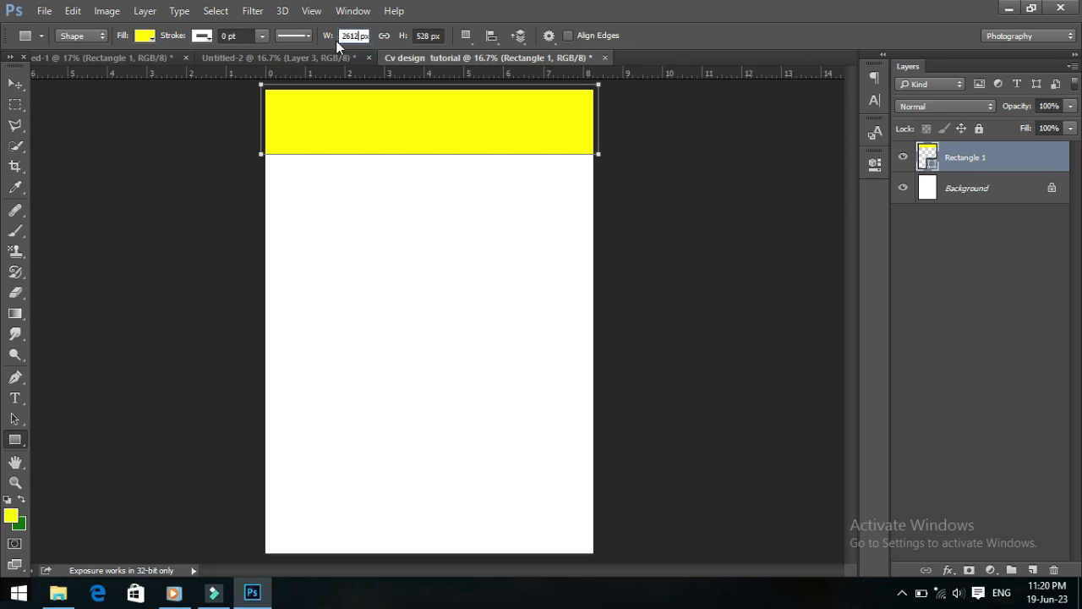
{"action": "type", "text": "2612"}
{"action": "left_click", "coordinate": [429, 36]}
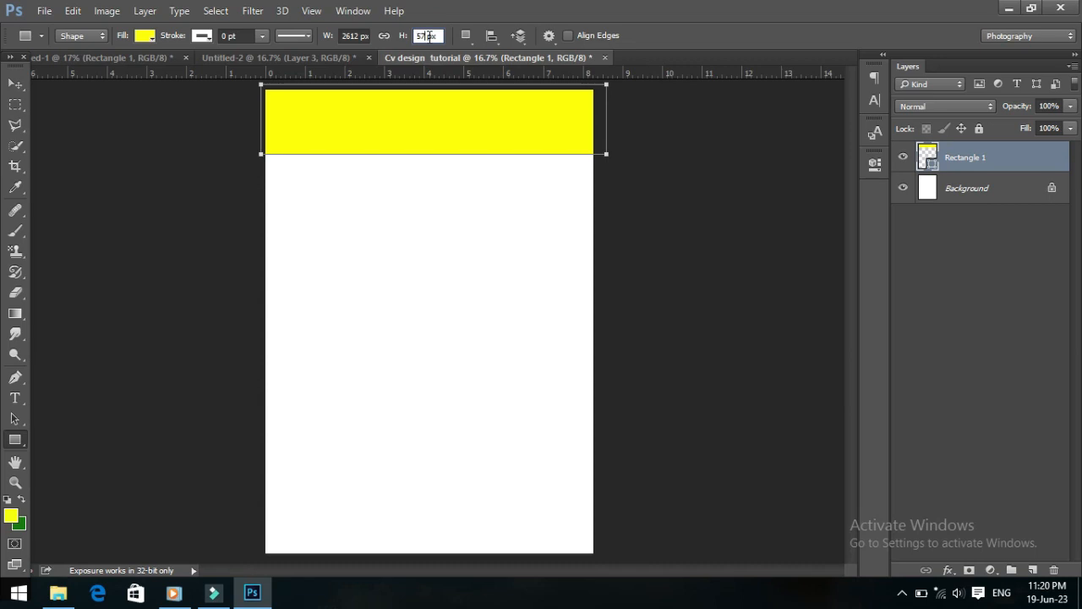
{"action": "key", "text": "Return"}
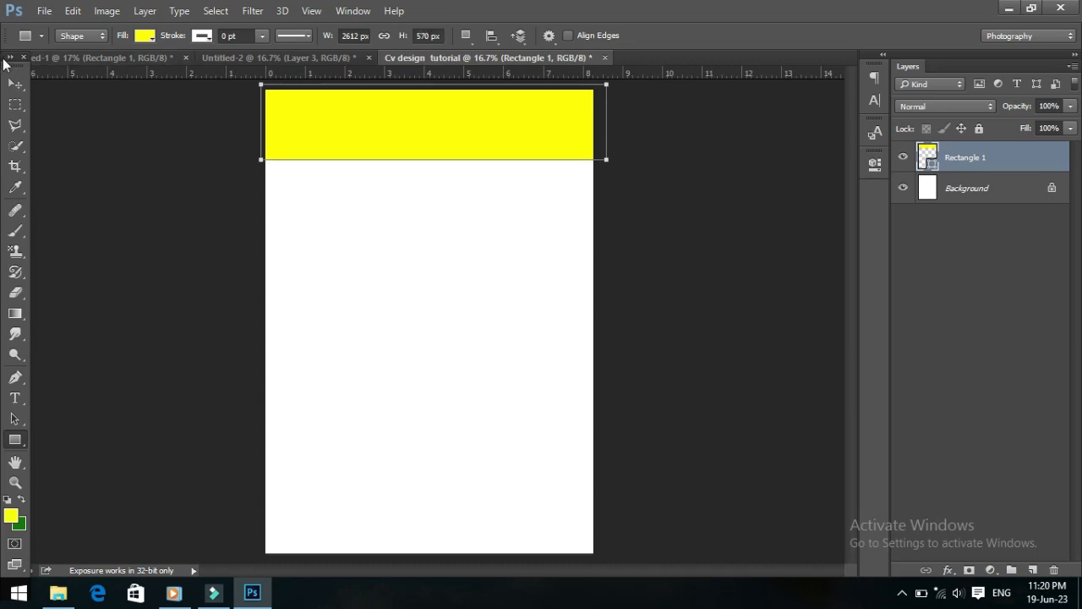
- Change the fill of the header rectangle to dark navy blue
{"action": "left_click", "coordinate": [150, 36]}
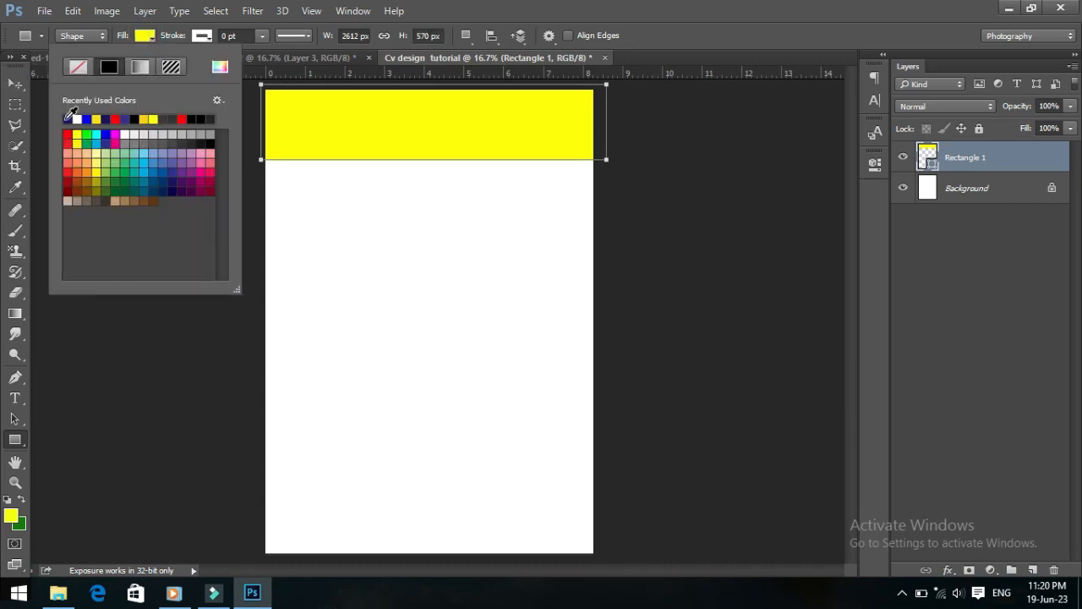
{"action": "left_click", "coordinate": [173, 189]}
{"action": "left_click", "coordinate": [15, 85]}
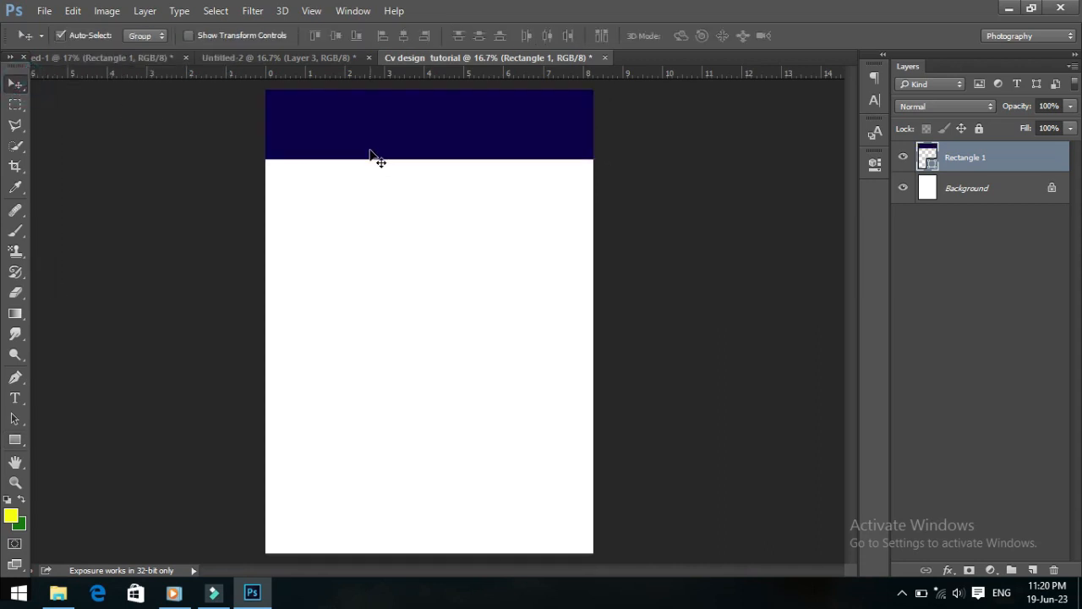
- Draw a yellow 708 × 708 px circle on a new layer and position it over the header's lower edge near the left margin
{"action": "left_click", "coordinate": [1032, 570]}
{"action": "left_click_drag", "start_coordinate": [15, 440], "coordinate": [83, 472]}
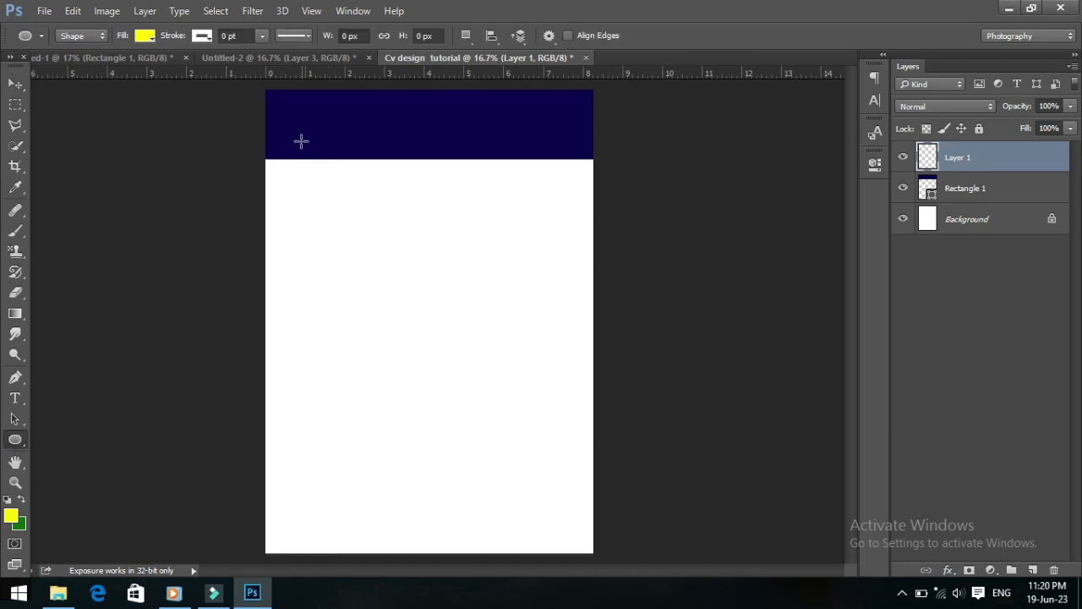
{"action": "left_click_drag", "start_coordinate": [299, 127], "coordinate": [386, 246]}
{"action": "left_click", "coordinate": [347, 36]}
{"action": "type", "text": "708"}
{"action": "left_click", "coordinate": [428, 35]}
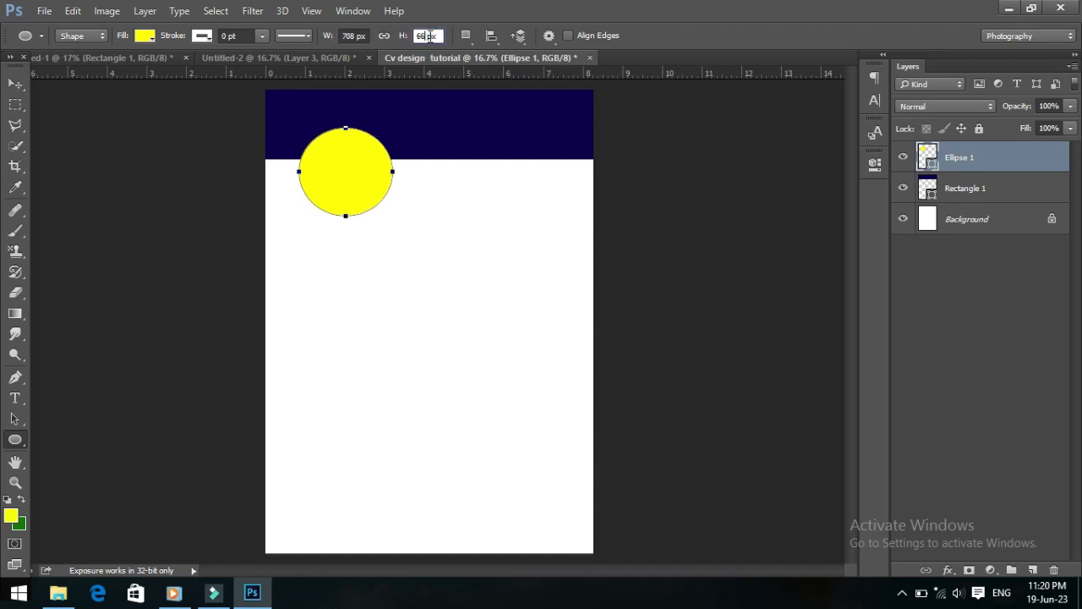
{"action": "type", "text": "708"}
{"action": "key", "text": "Return"}
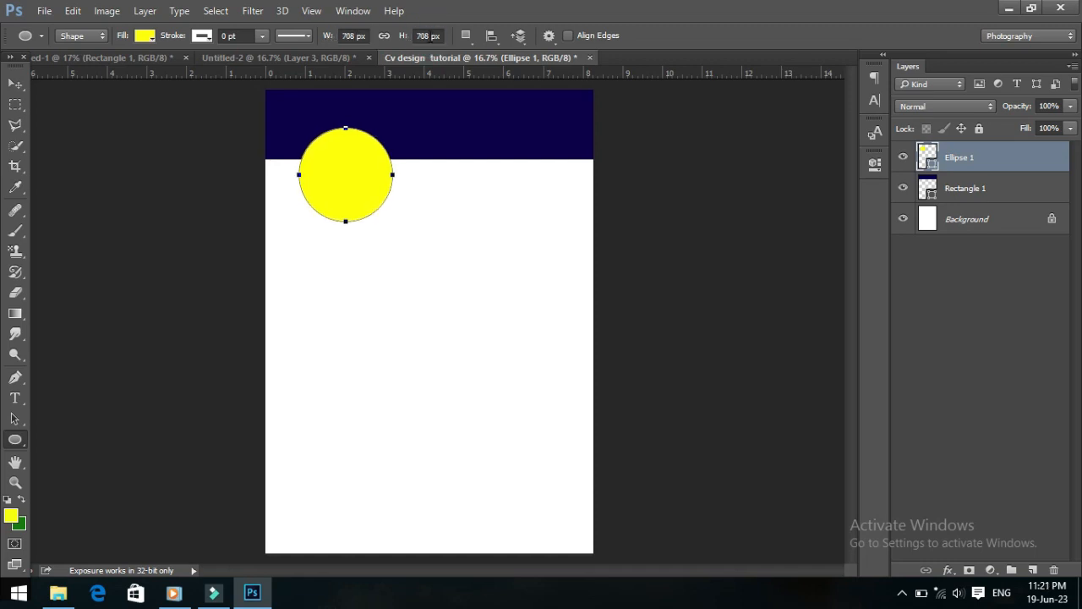
{"action": "left_click", "coordinate": [15, 83]}
{"action": "left_click_drag", "start_coordinate": [338, 174], "coordinate": [324, 162]}
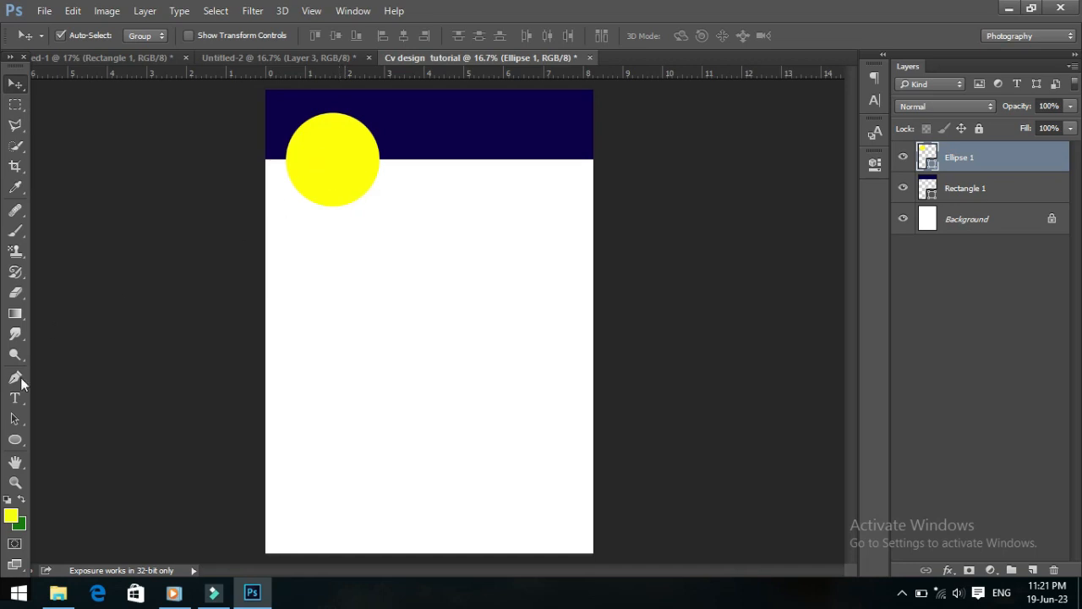
- Give the yellow circle a 4 pt white stroke
{"action": "left_click", "coordinate": [16, 439]}
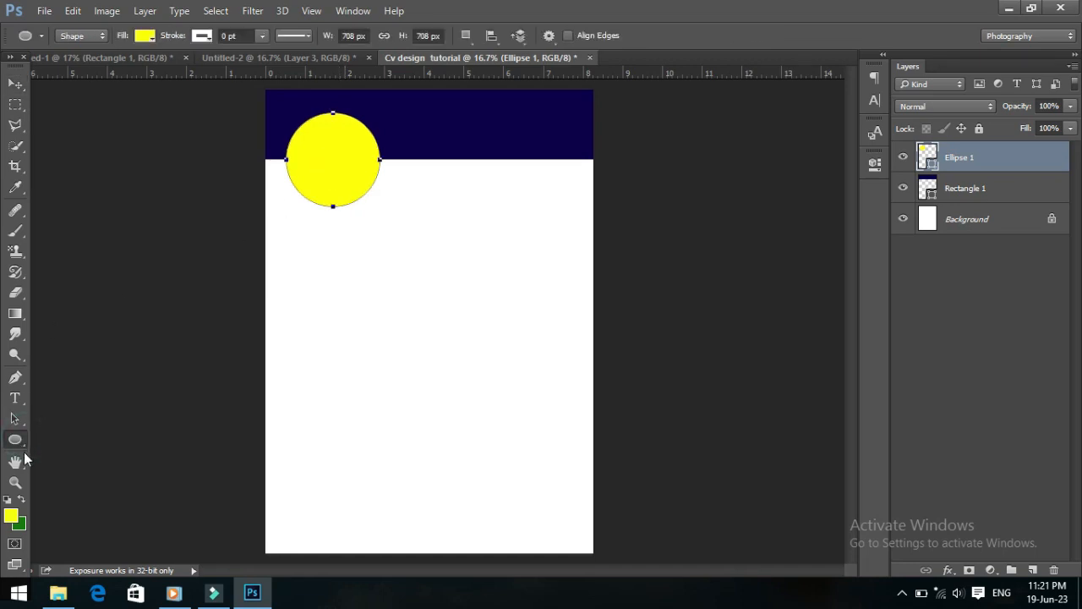
{"action": "left_click", "coordinate": [203, 35]}
{"action": "left_click", "coordinate": [145, 118]}
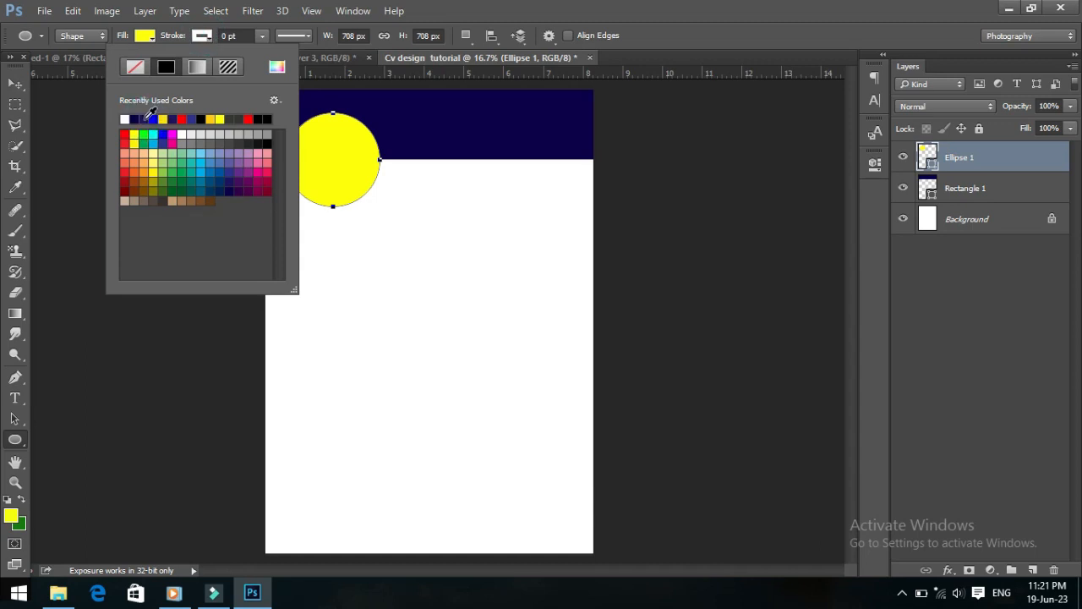
{"action": "double_click", "coordinate": [235, 35]}
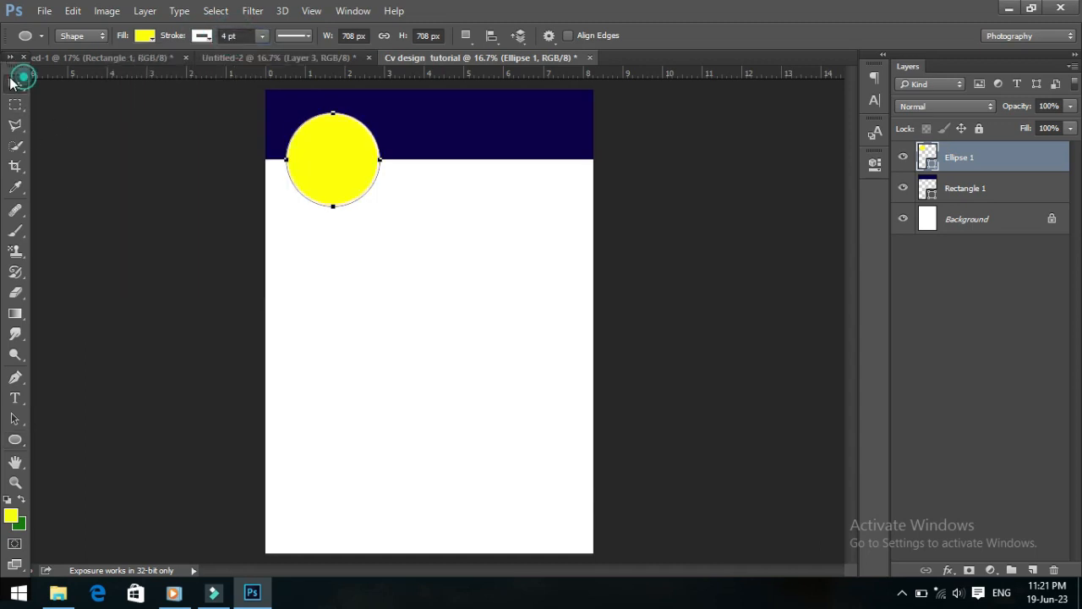
{"action": "left_click", "coordinate": [15, 83]}
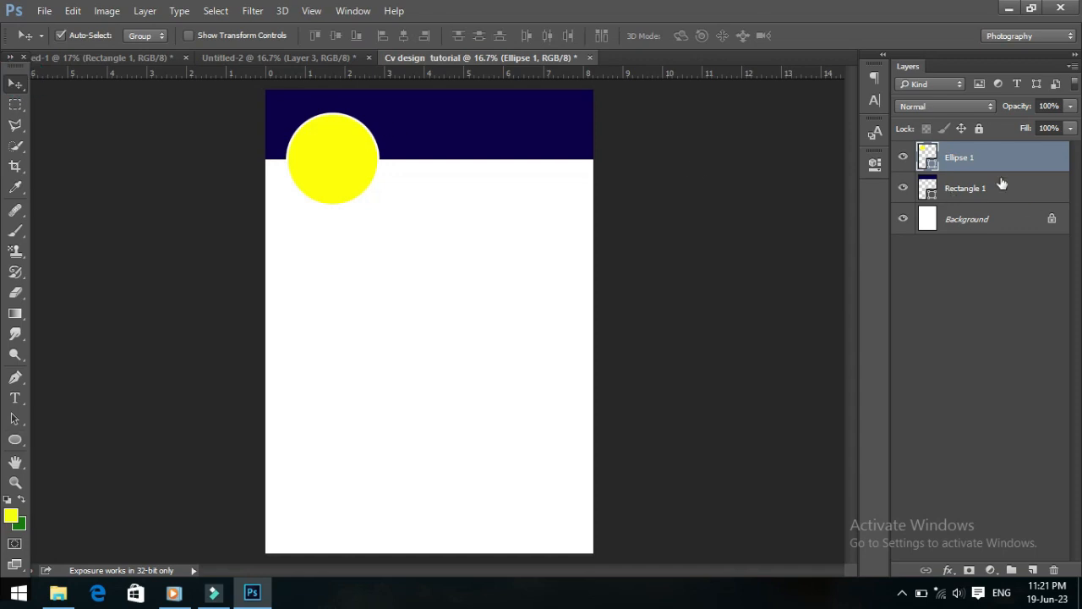
- Bring the portrait photo from the Untitled-2 document into the CV and clip it to the circle
{"action": "left_click", "coordinate": [293, 56]}
{"action": "mouse_move", "coordinate": [368, 185]}
{"action": "left_mouse_down"}
{"action": "mouse_move", "coordinate": [414, 59]}
{"action": "mouse_move", "coordinate": [386, 138]}
{"action": "mouse_move", "coordinate": [337, 165]}
{"action": "mouse_move", "coordinate": [362, 185]}
{"action": "left_mouse_up"}
{"action": "key", "text": "ctrl+alt+g"}
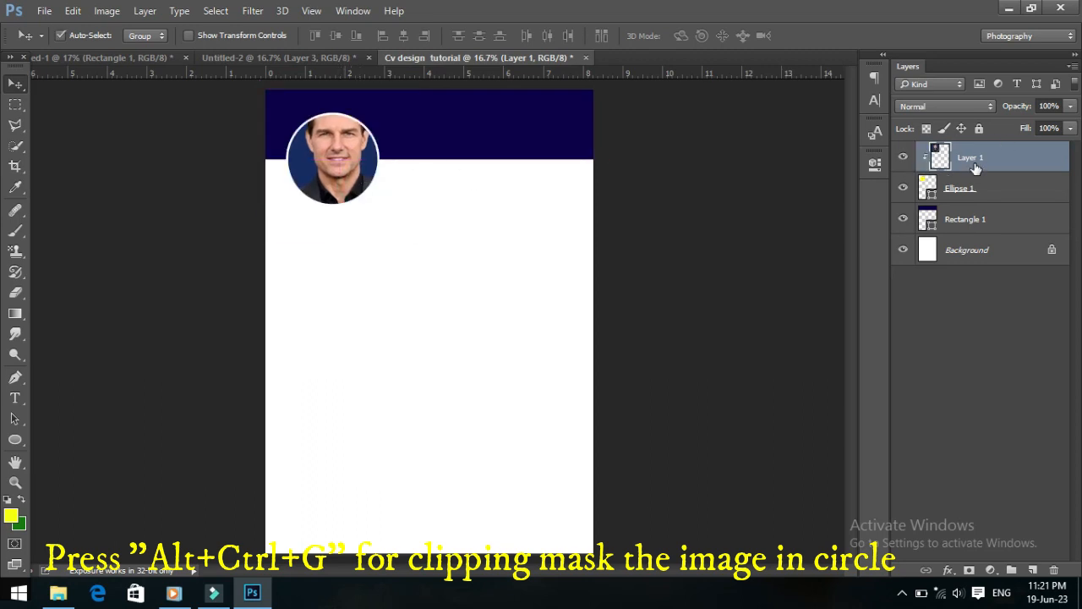
- Scale the clipped portrait to 81.5% and position it so the whole face fits inside the circle
{"action": "key", "text": "ctrl+t"}
{"action": "left_click_drag", "start_coordinate": [387, 212], "coordinate": [398, 242]}
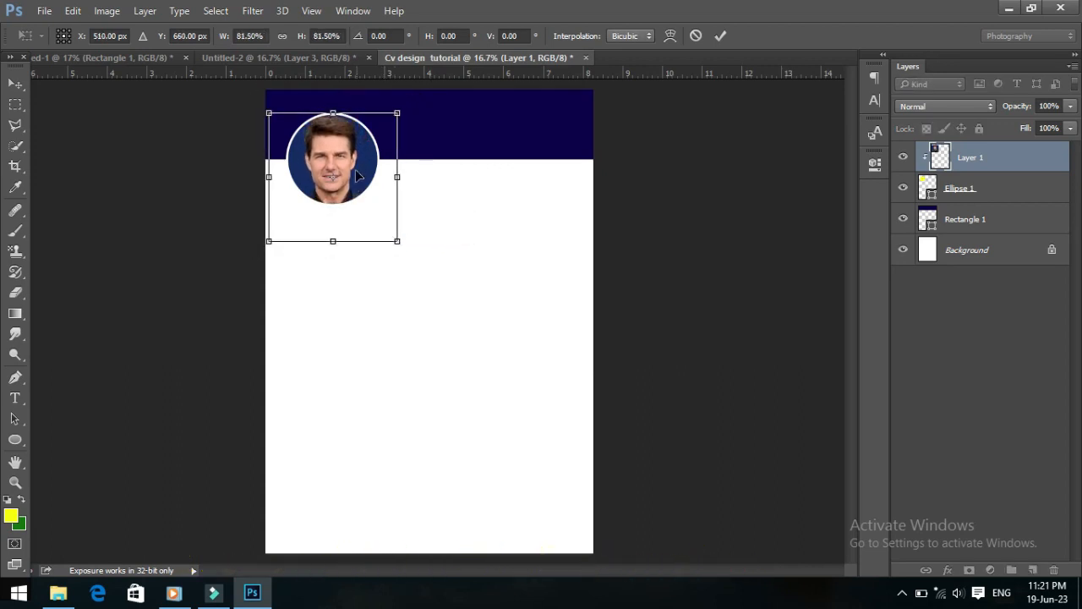
{"action": "key", "text": "Return"}
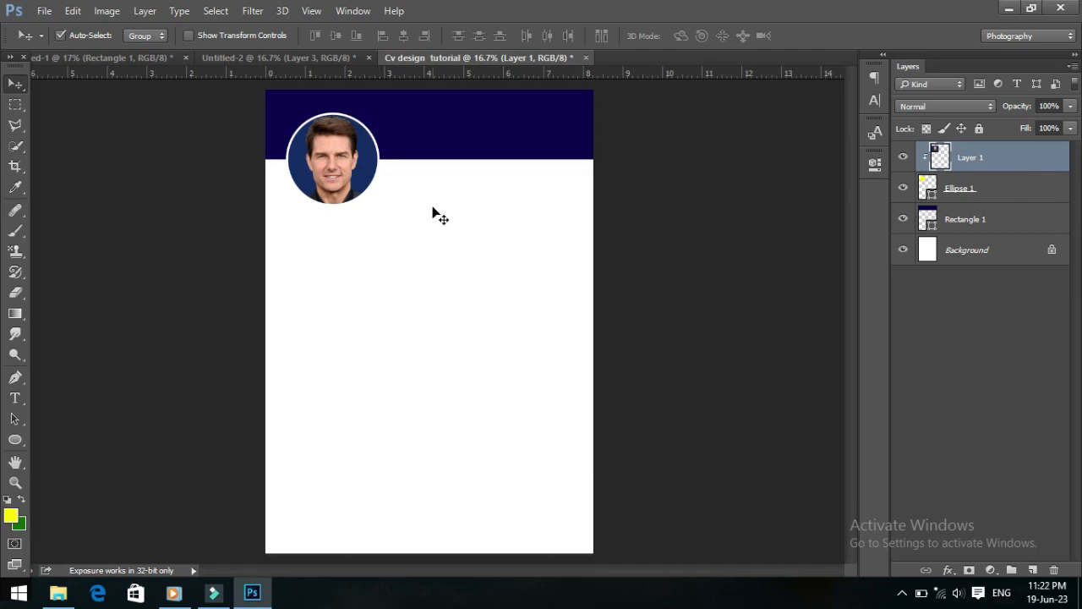
- Draw a rounded rectangle about 1014 × 193 px with a 21 px radius below the portrait and fill it with dark navy blue
{"action": "left_click", "coordinate": [15, 439]}
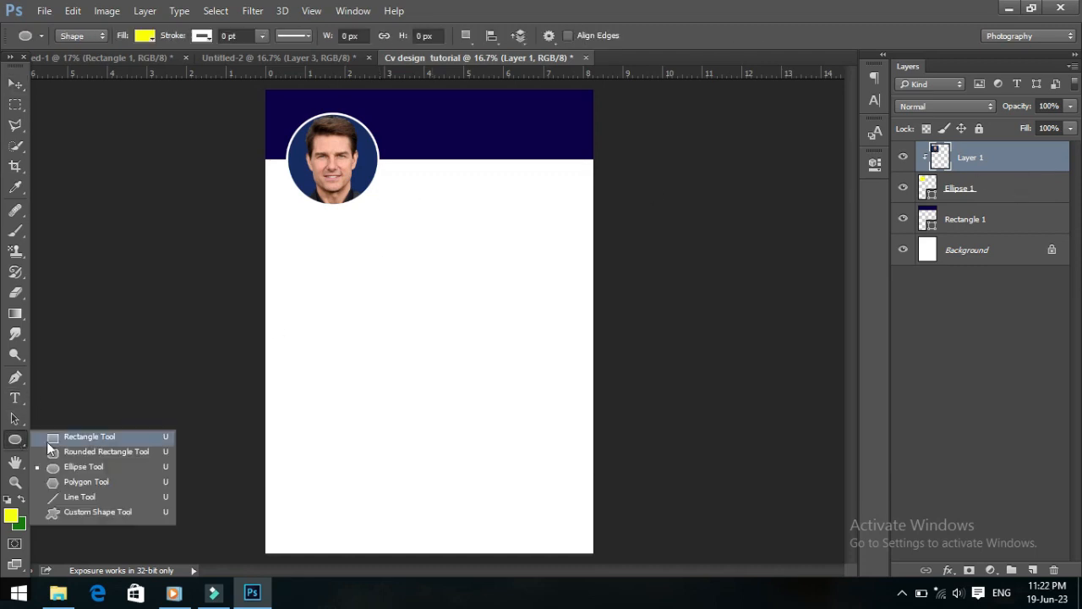
{"action": "left_click", "coordinate": [65, 453]}
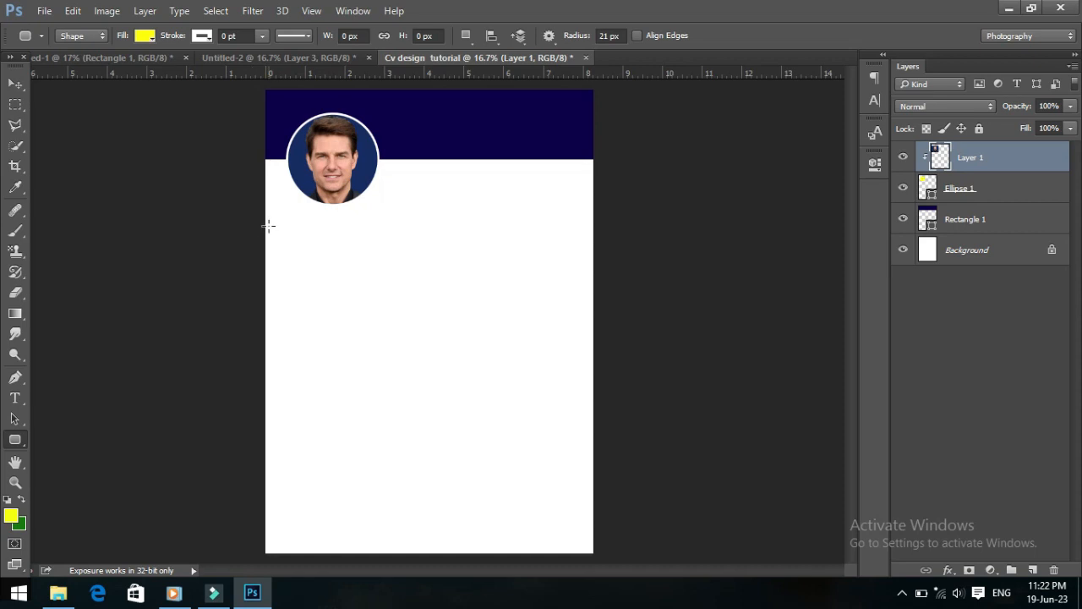
{"action": "left_click_drag", "start_coordinate": [266, 224], "coordinate": [400, 249]}
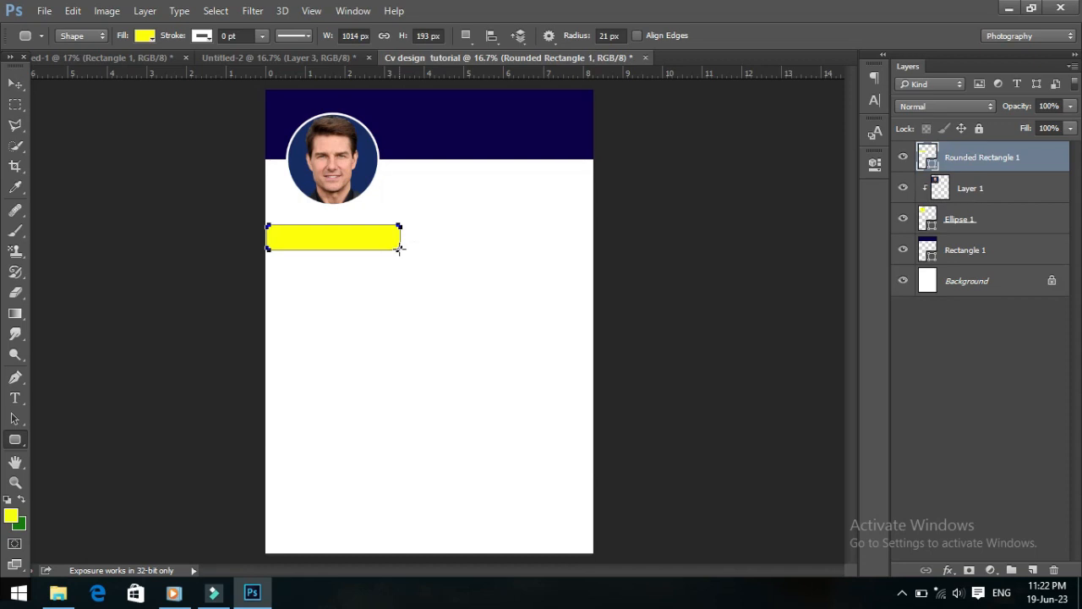
{"action": "left_click", "coordinate": [145, 36]}
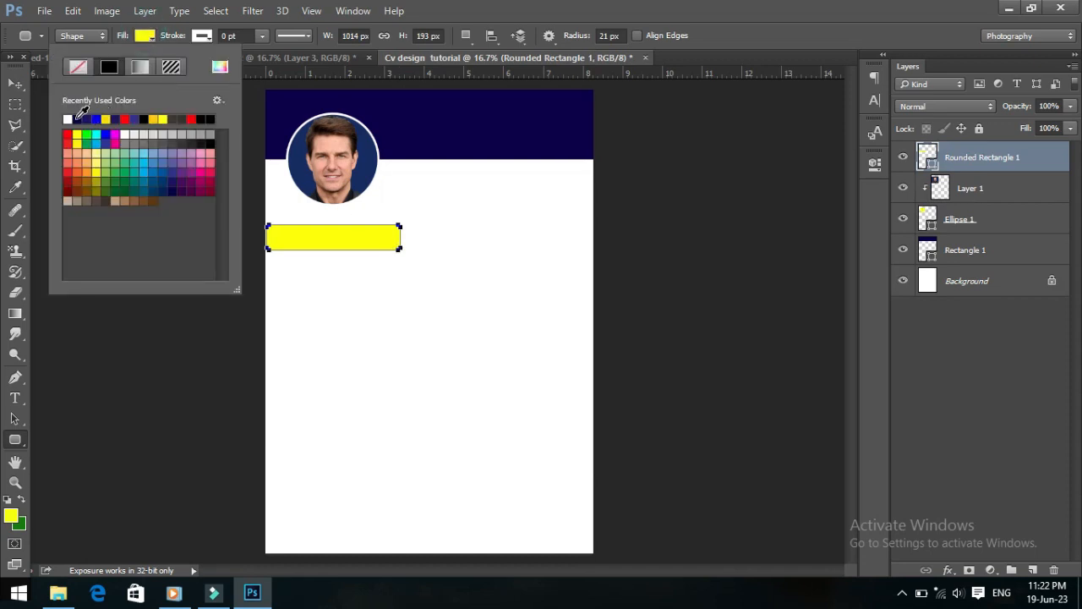
{"action": "left_click", "coordinate": [78, 119]}
- Position the navy bar against the page's left edge below the portrait and place two evenly spaced copies beneath it
{"action": "left_click", "coordinate": [15, 84]}
{"action": "left_click_drag", "start_coordinate": [301, 241], "coordinate": [297, 247]}
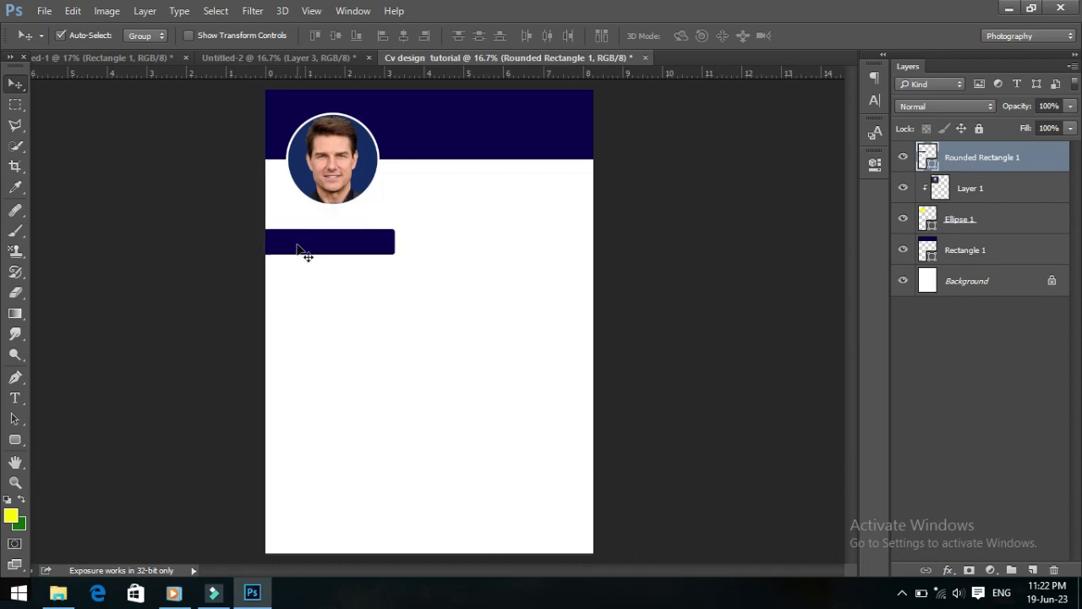
{"action": "key", "text": "Up"}
{"action": "key", "text": "Up"}
{"action": "key", "text": "Up"}
{"action": "key", "text": "Up"}
{"action": "key", "text": "Up"}
{"action": "key", "text": "Up"}
{"action": "key", "text": "Up"}
{"action": "key", "text": "Up"}
{"action": "key", "text": "Up"}
{"action": "key", "text": "Up"}
{"action": "key", "text": "Up"}
{"action": "key", "text": "Up"}
{"action": "key", "text": "Up"}
{"action": "key", "text": "Up"}
{"action": "key", "text": "Up"}
{"action": "key", "text": "Up"}
{"action": "key", "text": "Up"}
{"action": "key", "text": "Up"}
{"action": "key", "text": "Up"}
{"action": "key", "text": "Up"}
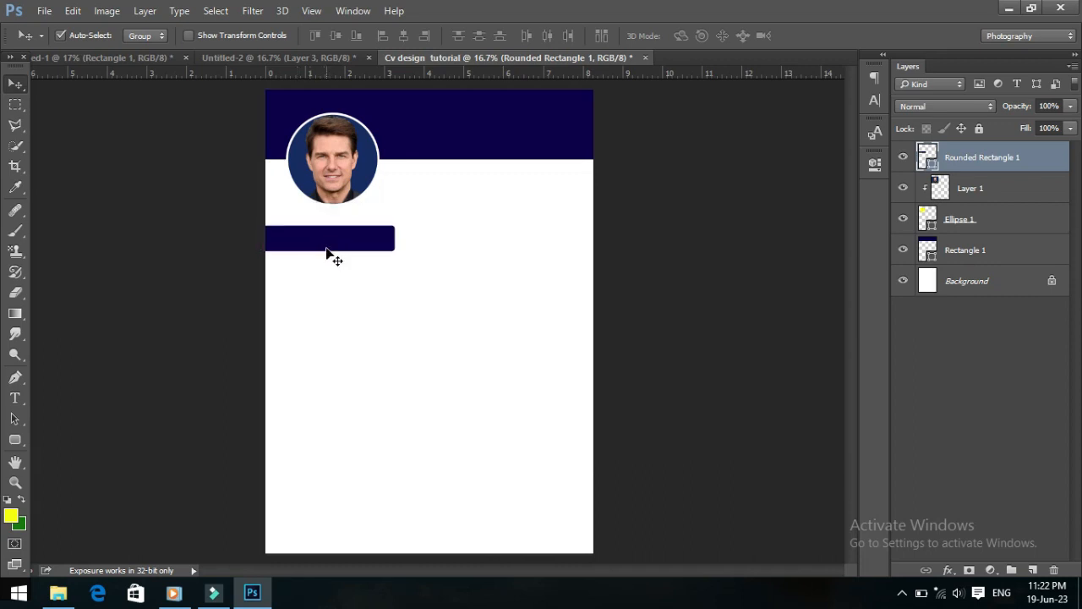
{"action": "left_click_drag", "start_coordinate": [330, 242], "coordinate": [321, 471]}
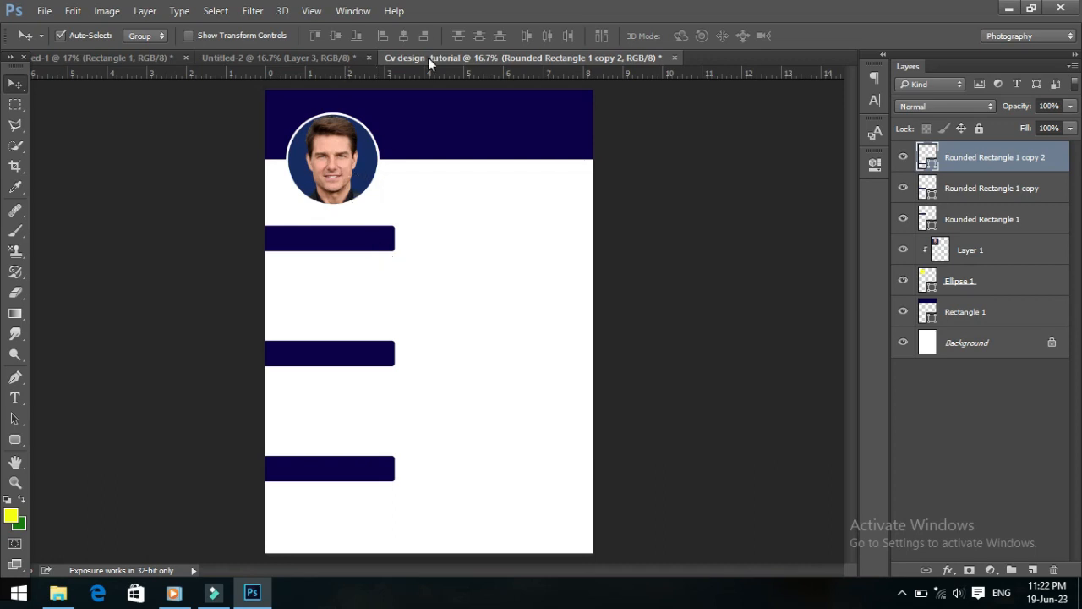
- Bring the "About me" paragraph from the Untitled-2 document into the CV and position it just below the header in the right column
{"action": "left_click", "coordinate": [279, 57]}
{"action": "left_click_drag", "start_coordinate": [520, 156], "coordinate": [513, 218]}
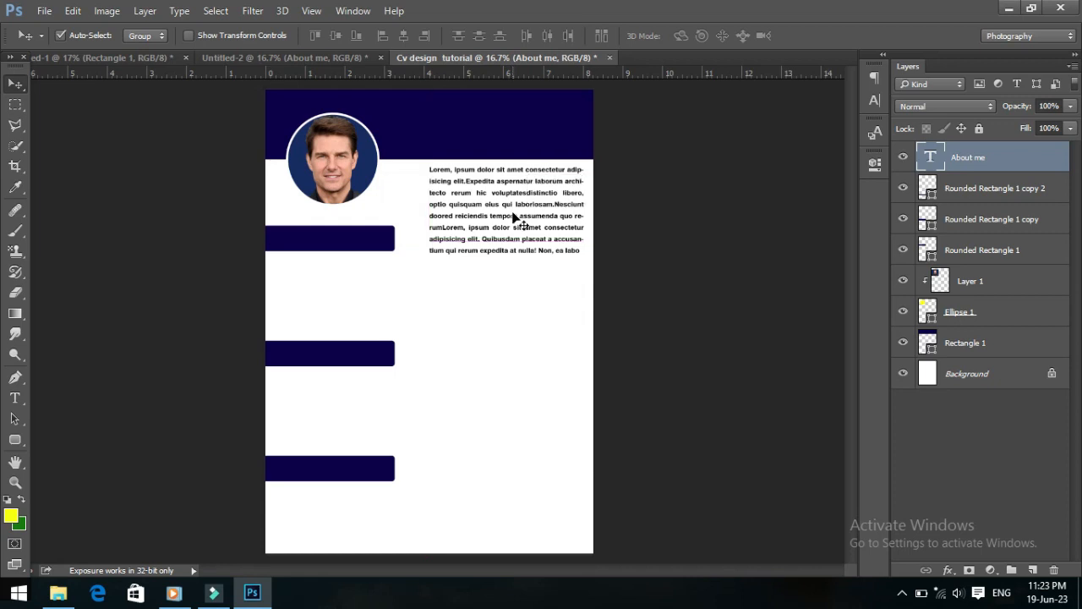
{"action": "key", "text": "Up"}
{"action": "key", "text": "Up"}
{"action": "key", "text": "Up"}
{"action": "key", "text": "Up"}
{"action": "key", "text": "Up"}
{"action": "key", "text": "Up"}
{"action": "key", "text": "Up"}
{"action": "key", "text": "Up"}
{"action": "key", "text": "Up"}
{"action": "key", "text": "Up"}
{"action": "key", "text": "Up"}
{"action": "key", "text": "Up"}
{"action": "key", "text": "Up"}
{"action": "key", "text": "Up"}
{"action": "key", "text": "Up"}
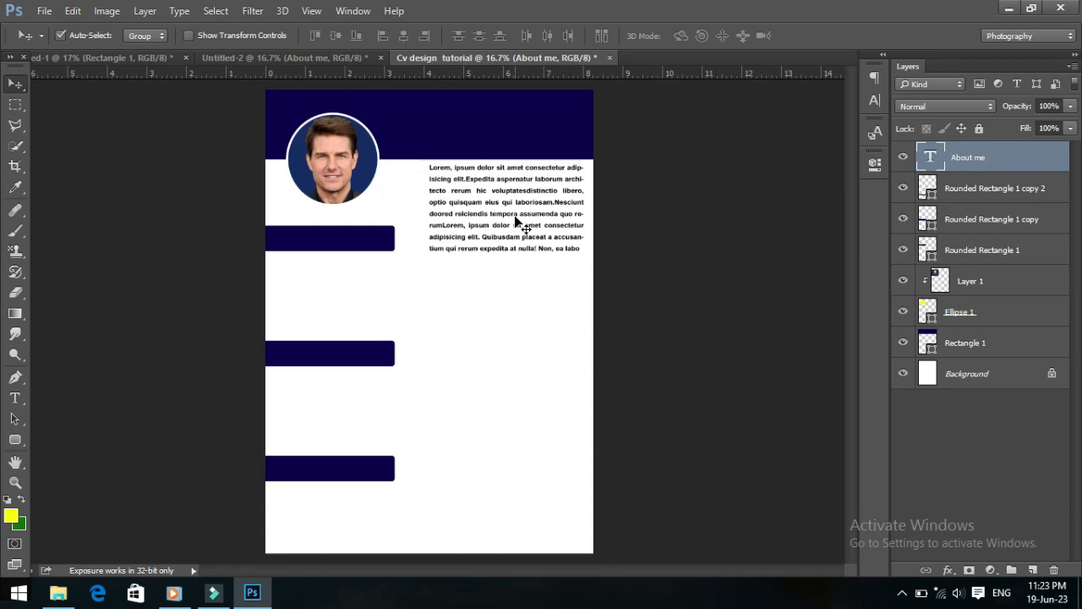
{"action": "left_click_drag", "start_coordinate": [518, 221], "coordinate": [505, 222]}
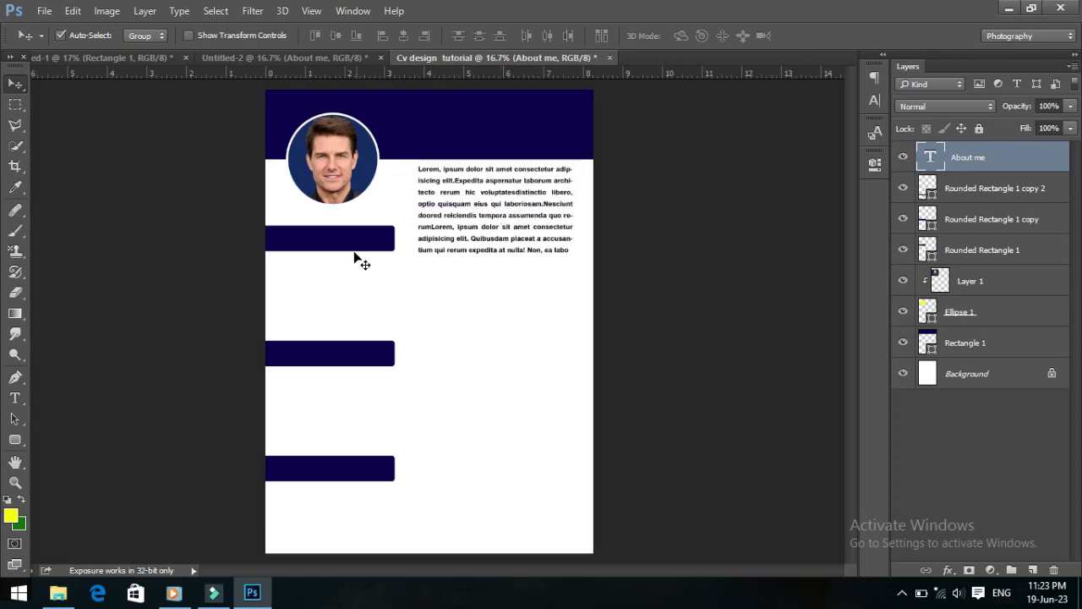
- Copy the navy heading bar three times into the right column below the paragraph, spacing the copies evenly
{"action": "left_click_drag", "start_coordinate": [362, 471], "coordinate": [523, 475]}
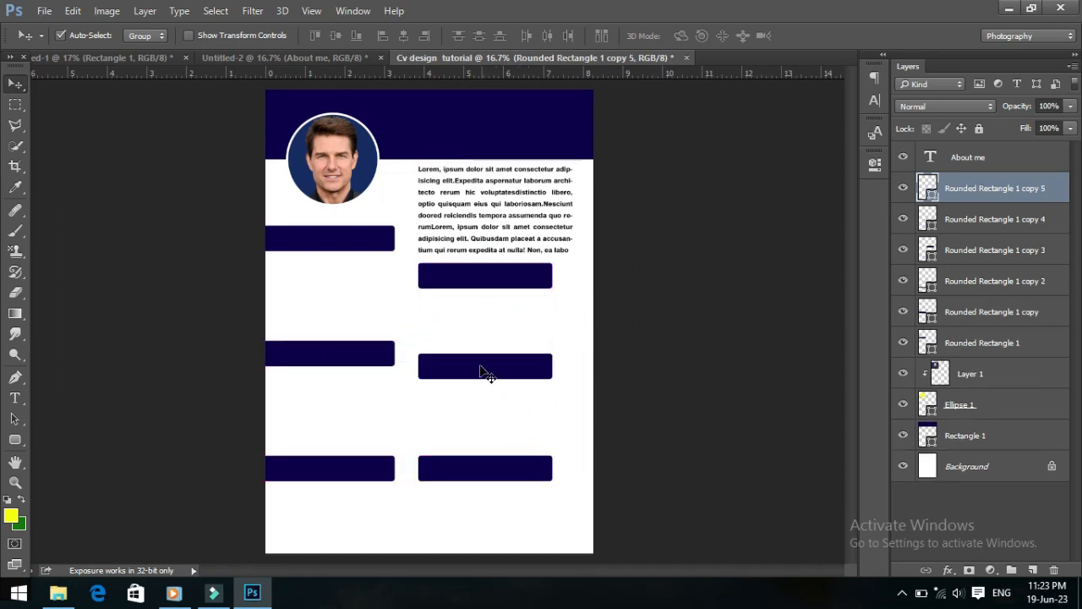
{"action": "left_click_drag", "start_coordinate": [484, 373], "coordinate": [483, 375]}
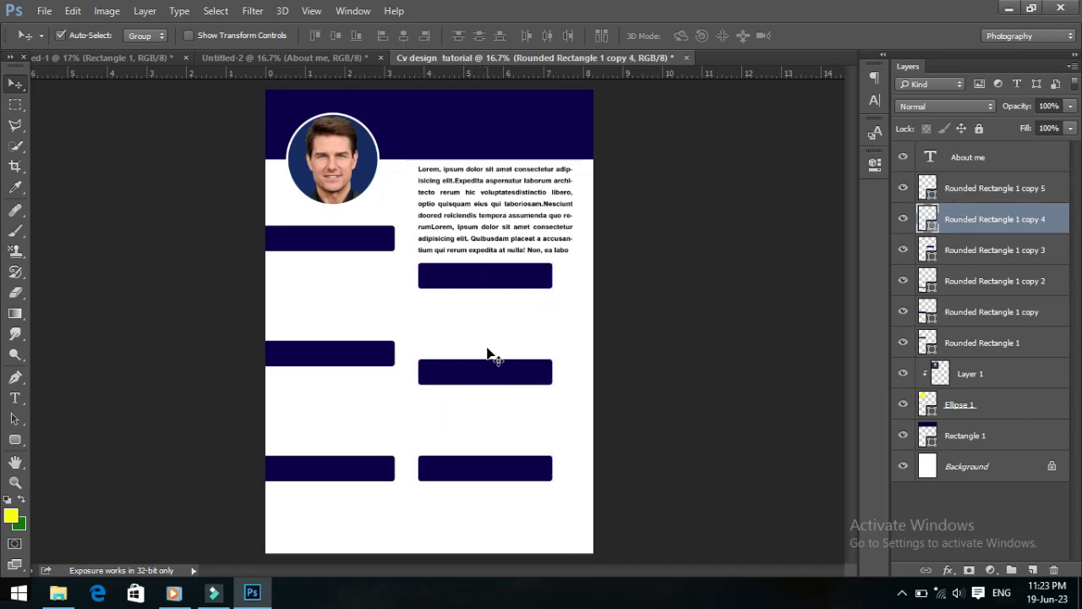
- Widen the three right-column bars together so their right ends line up with the paragraph's right edge
{"action": "left_click", "coordinate": [452, 275], "text": "shift"}
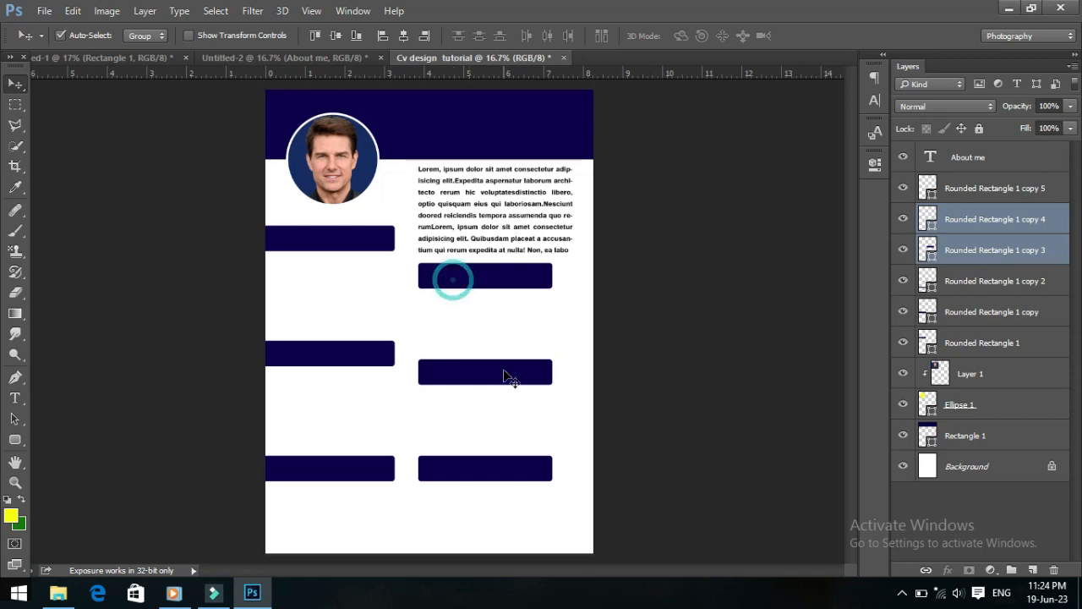
{"action": "left_click", "coordinate": [507, 467]}
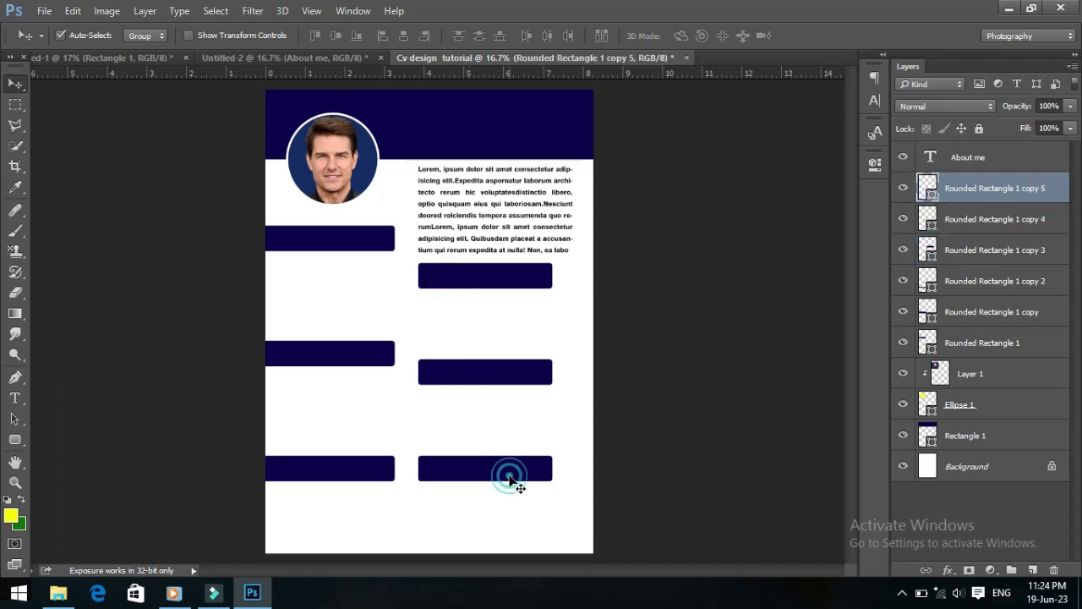
{"action": "left_click", "coordinate": [505, 371], "text": "shift"}
{"action": "left_click", "coordinate": [499, 276], "text": "shift"}
{"action": "key", "text": "ctrl+t"}
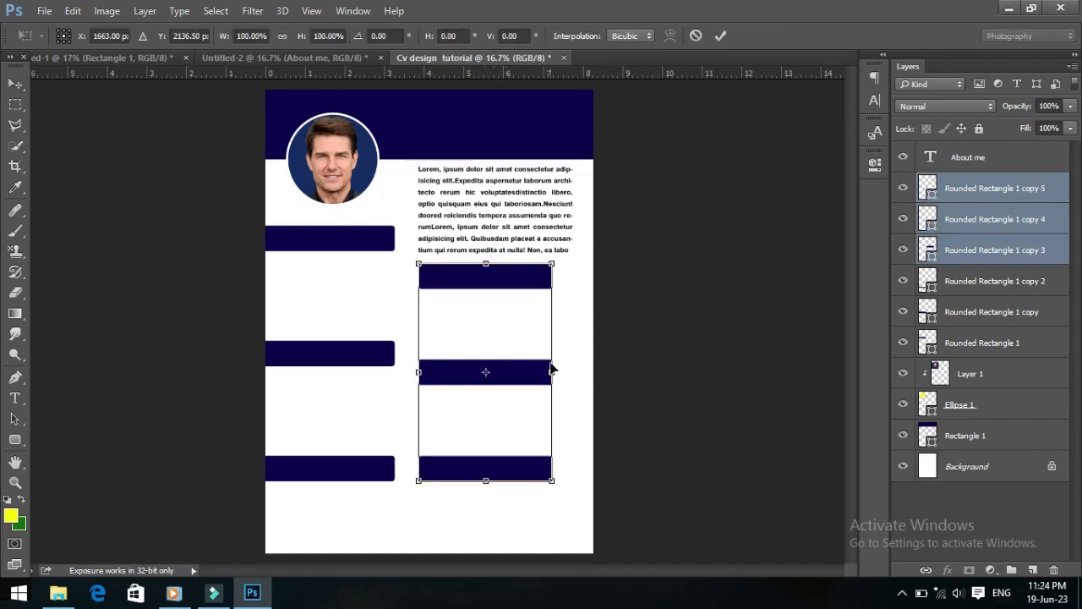
{"action": "left_click_drag", "start_coordinate": [552, 371], "coordinate": [573, 371]}
{"action": "double_click", "coordinate": [526, 339]}
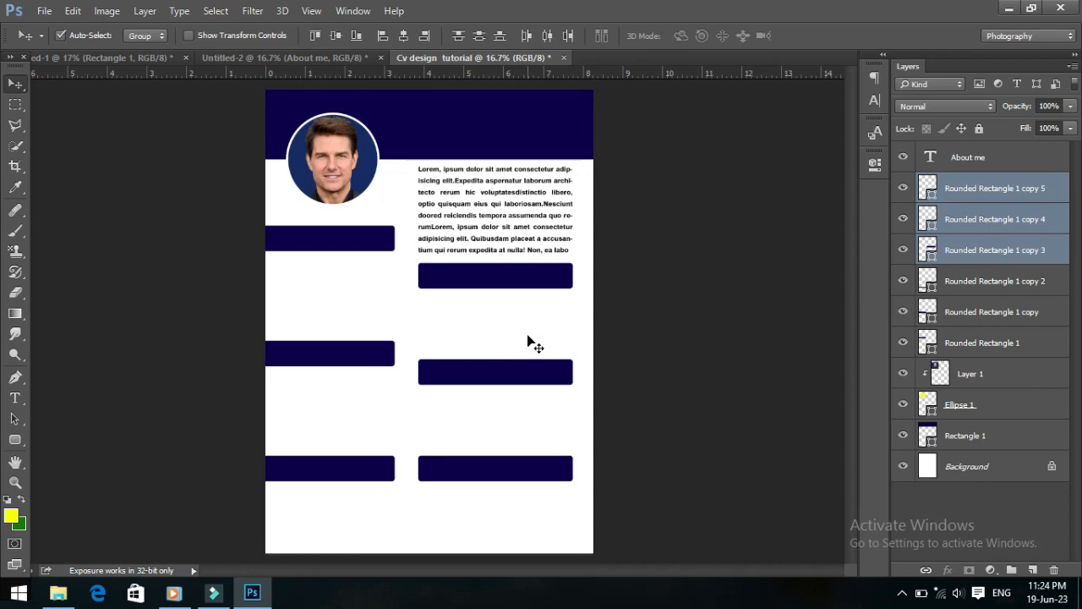
- Draw a vertical rounded-rectangle divider about 13 px wide and 2969 px high between the two columns, from the header to the page bottom
{"action": "left_click", "coordinate": [1033, 187]}
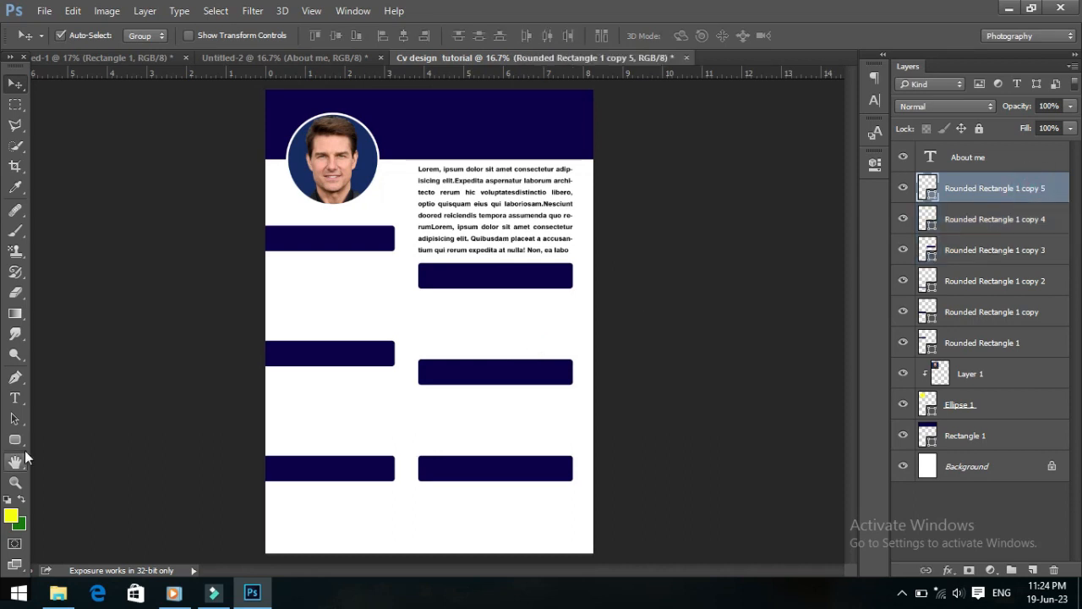
{"action": "left_click", "coordinate": [15, 439]}
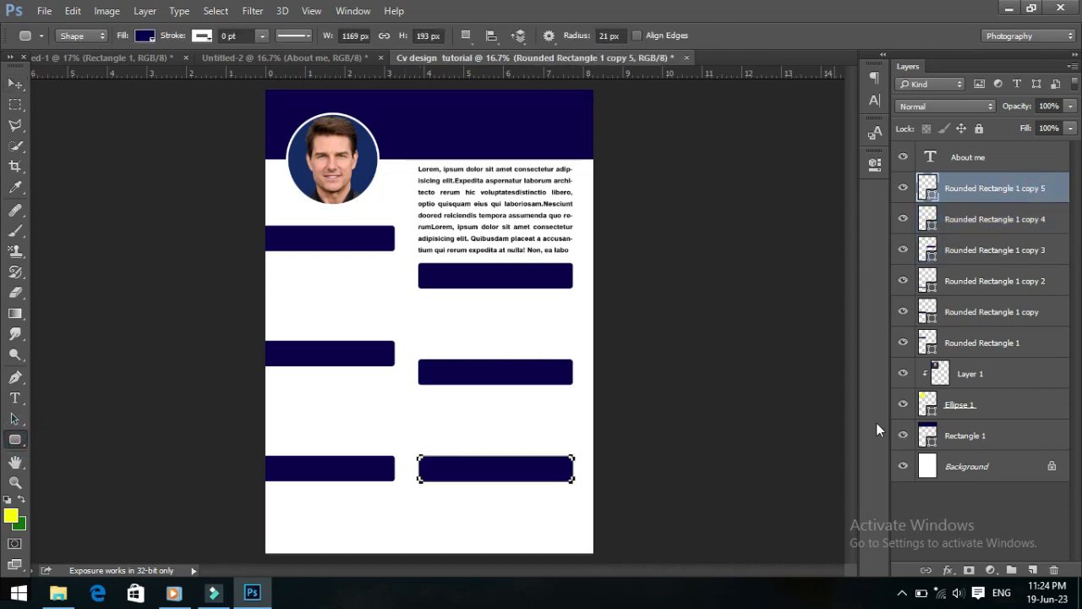
{"action": "left_click", "coordinate": [1032, 570]}
{"action": "left_click_drag", "start_coordinate": [406, 165], "coordinate": [407, 559]}
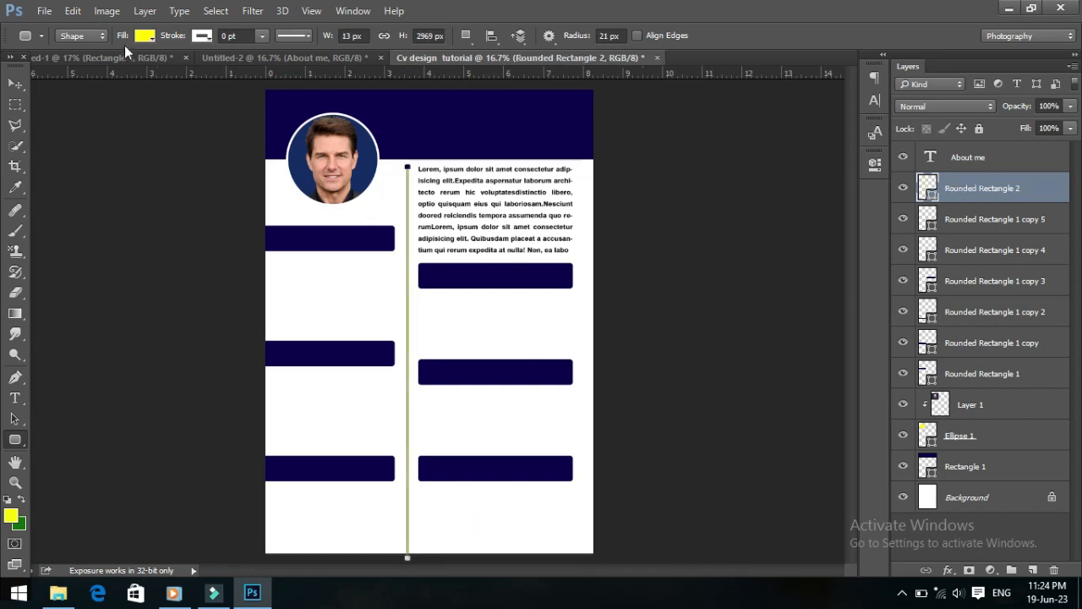
- Fill the vertical divider with the header's navy and nudge it right so it sits midway between the columns
{"action": "left_click", "coordinate": [145, 37]}
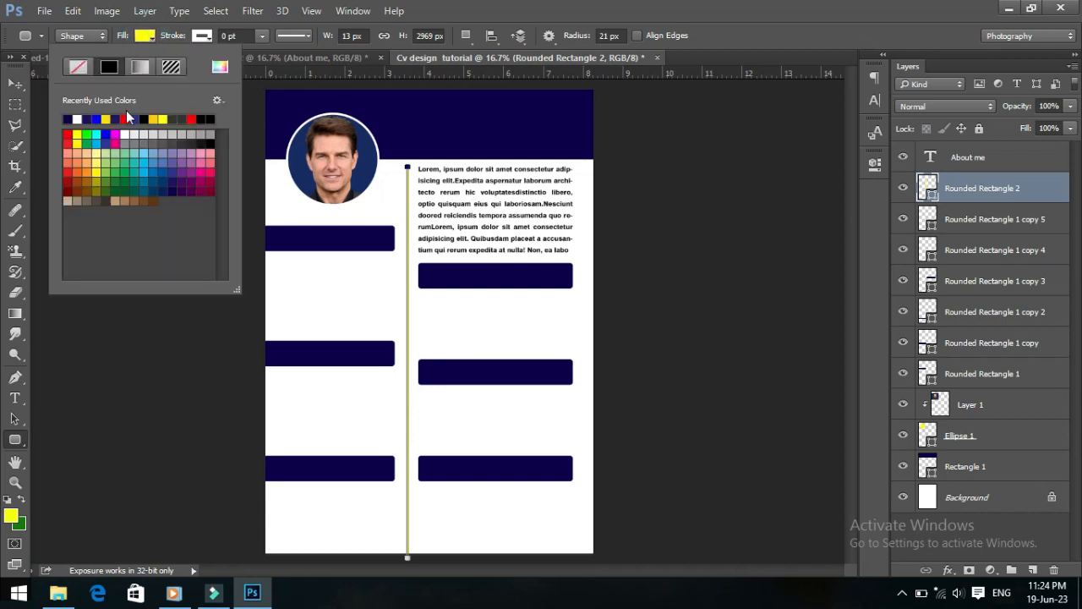
{"action": "left_click", "coordinate": [73, 119]}
{"action": "left_click", "coordinate": [15, 84]}
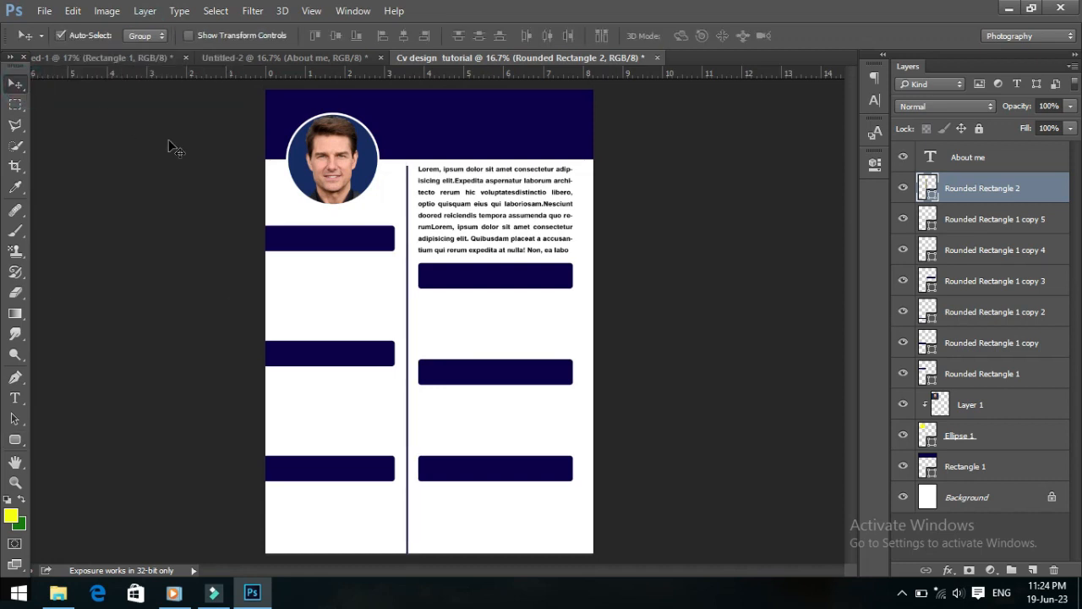
{"action": "key", "text": "shift+Right"}
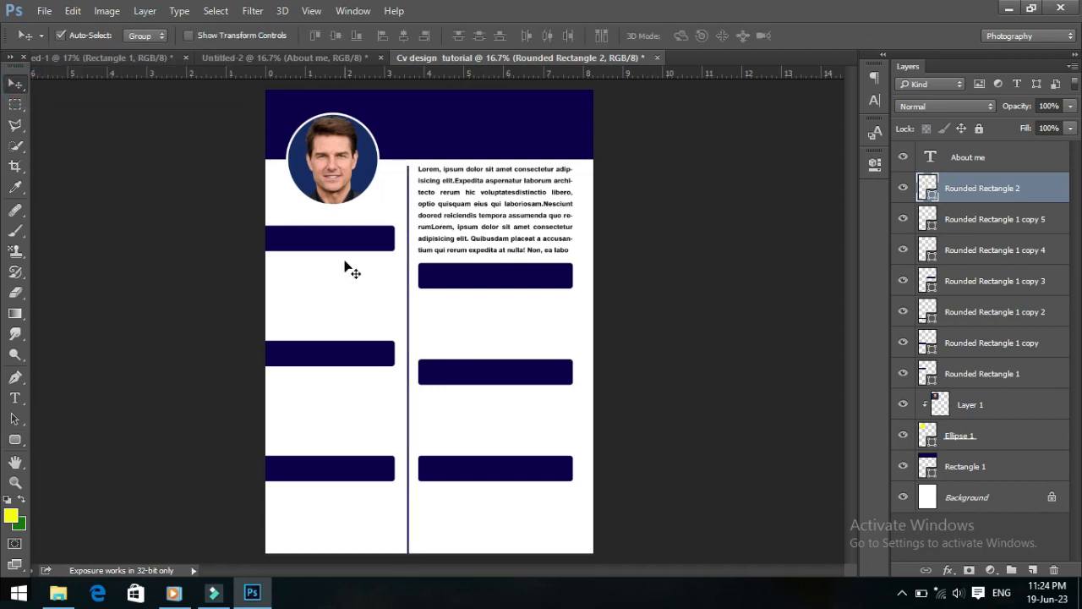
{"action": "key", "text": "shift+Right"}
{"action": "key", "text": "shift+Right"}
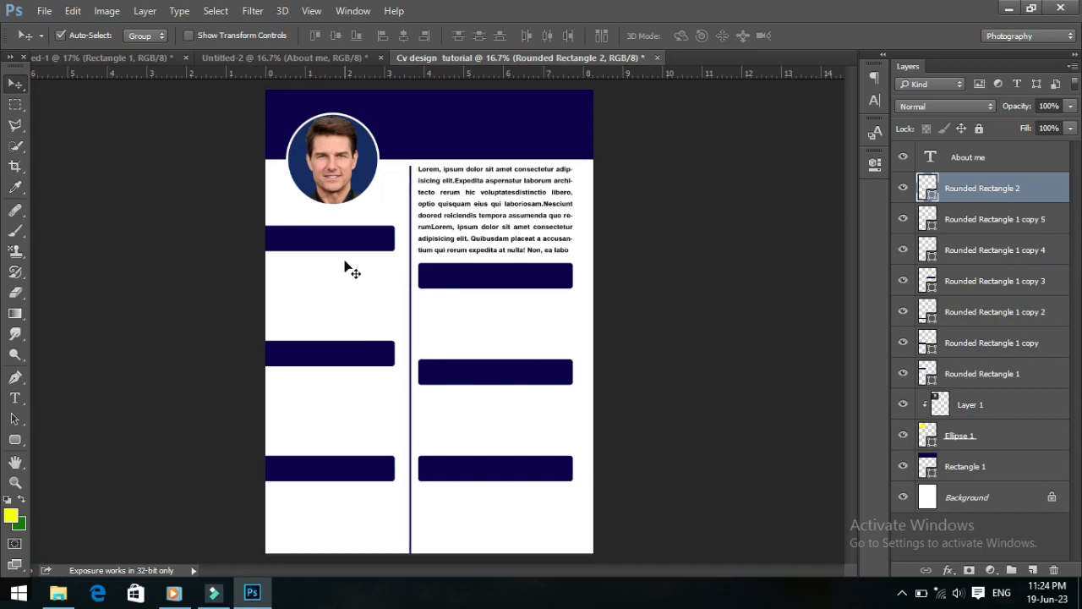
- Add a drop shadow in bright yellow (f6ff00) to the vertical divider
{"action": "right_click", "coordinate": [1035, 179]}
{"action": "left_click", "coordinate": [787, 106]}
{"action": "left_click", "coordinate": [436, 372]}
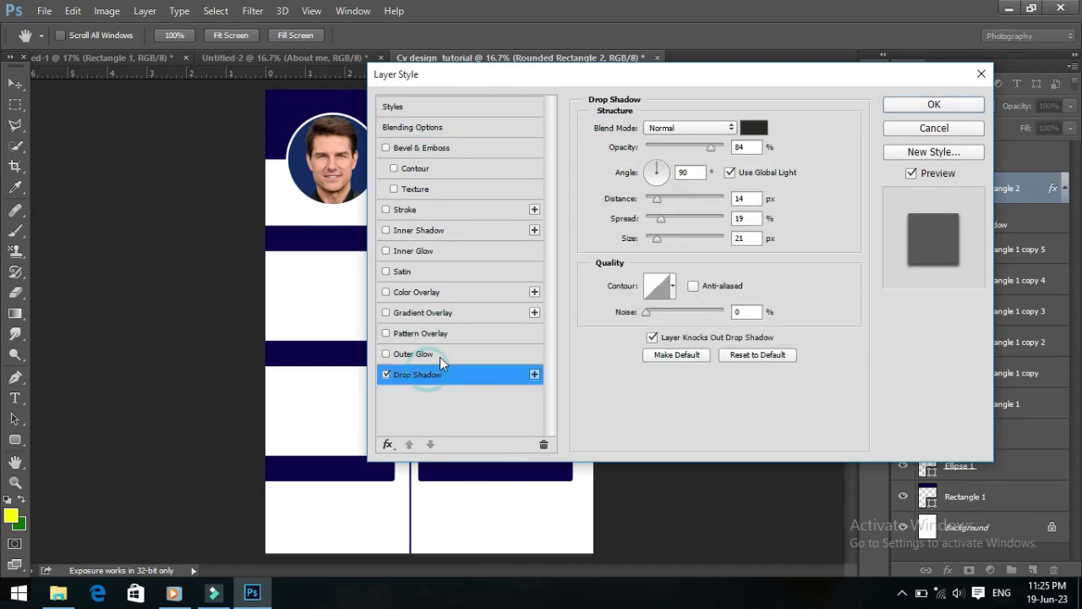
{"action": "left_click_drag", "start_coordinate": [572, 77], "coordinate": [733, 87]}
{"action": "left_click", "coordinate": [913, 138]}
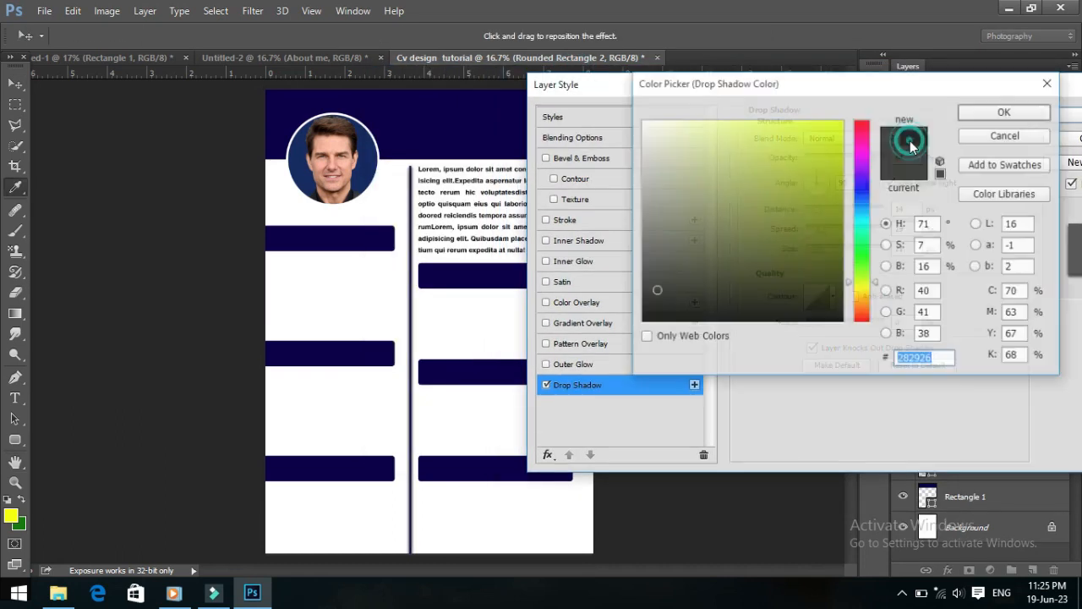
{"action": "left_click_drag", "start_coordinate": [809, 152], "coordinate": [871, 125]}
{"action": "left_click_drag", "start_coordinate": [862, 282], "coordinate": [864, 287]}
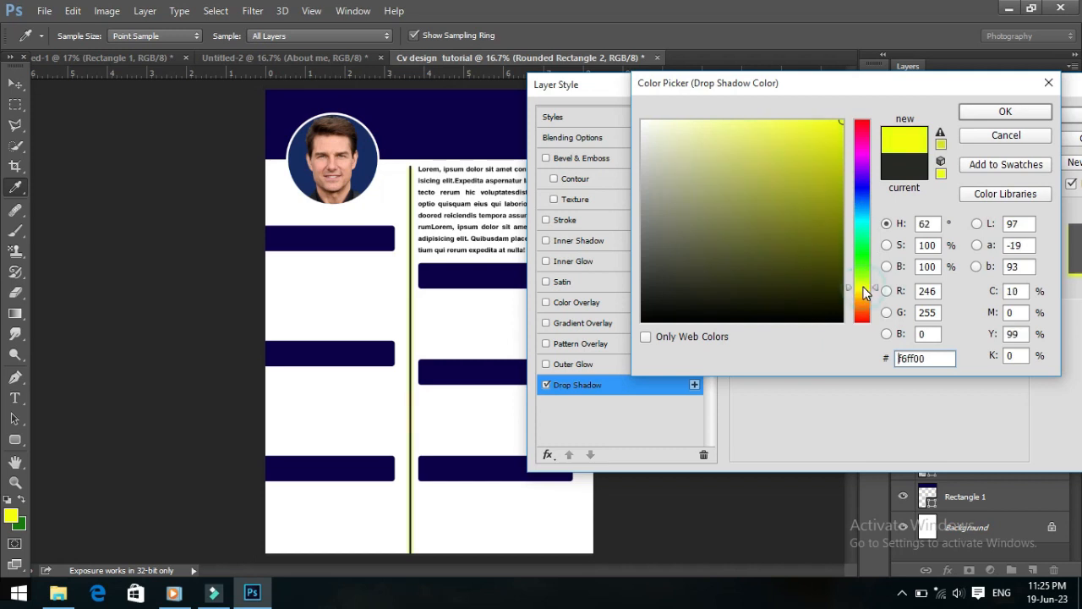
{"action": "left_click", "coordinate": [975, 114]}
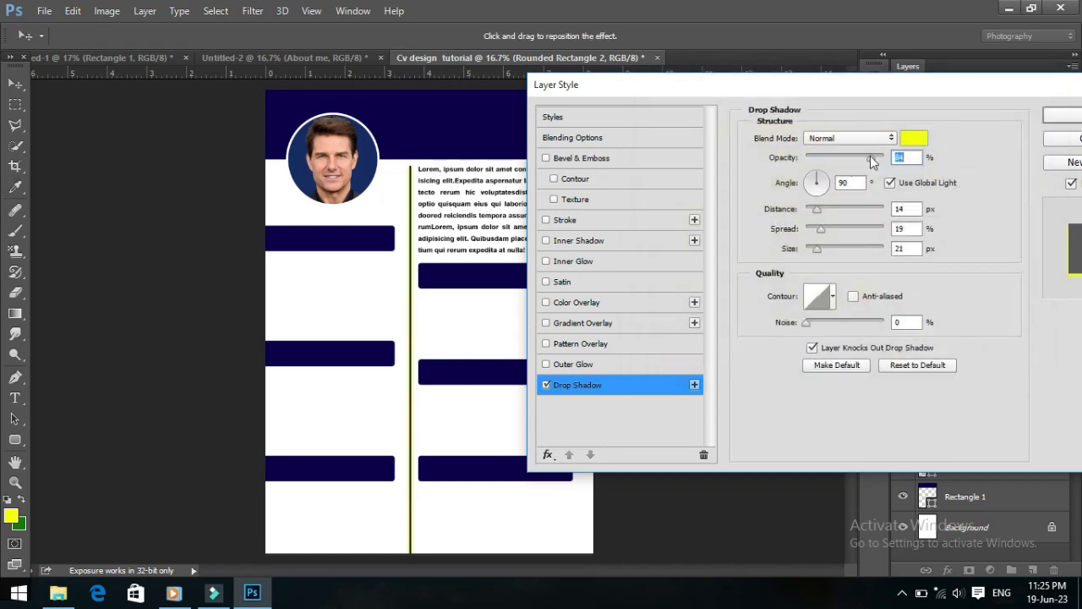
- Turn the divider's shadow into an even glow with 100% opacity, 2 px distance, about 36% spread and 62 px size
{"action": "left_click_drag", "start_coordinate": [835, 212], "coordinate": [809, 215]}
{"action": "left_click", "coordinate": [832, 246]}
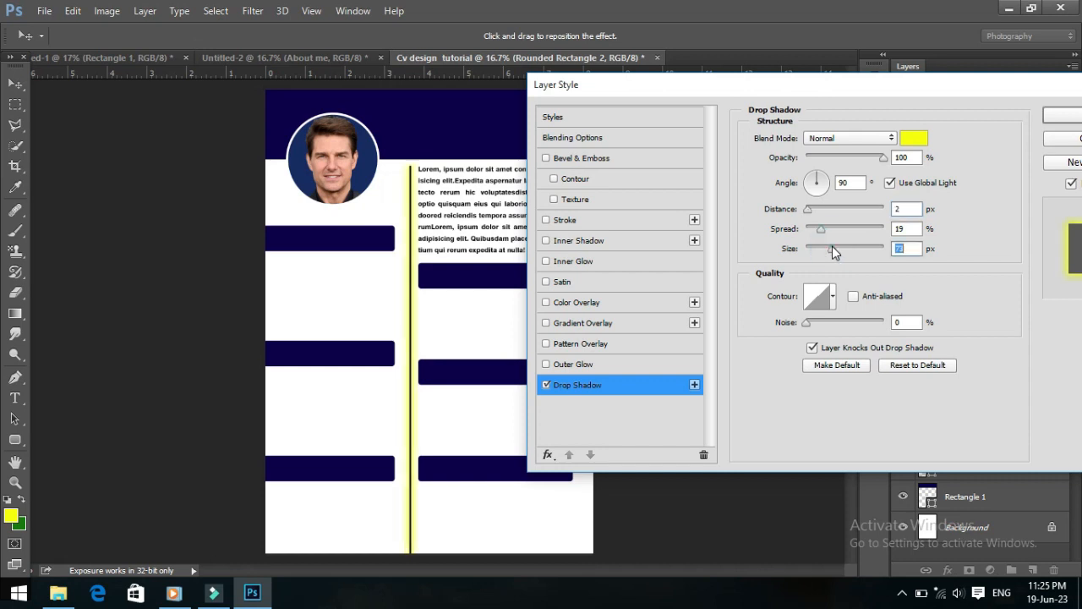
{"action": "left_click_drag", "start_coordinate": [821, 230], "coordinate": [837, 230]}
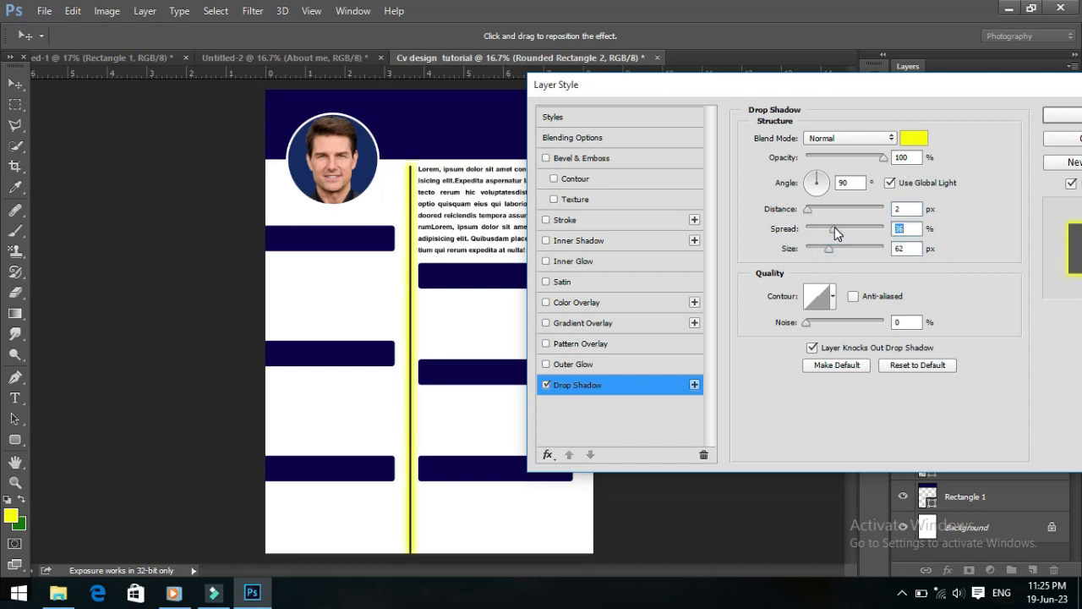
{"action": "left_click_drag", "start_coordinate": [1000, 85], "coordinate": [933, 90]}
{"action": "left_click", "coordinate": [998, 111]}
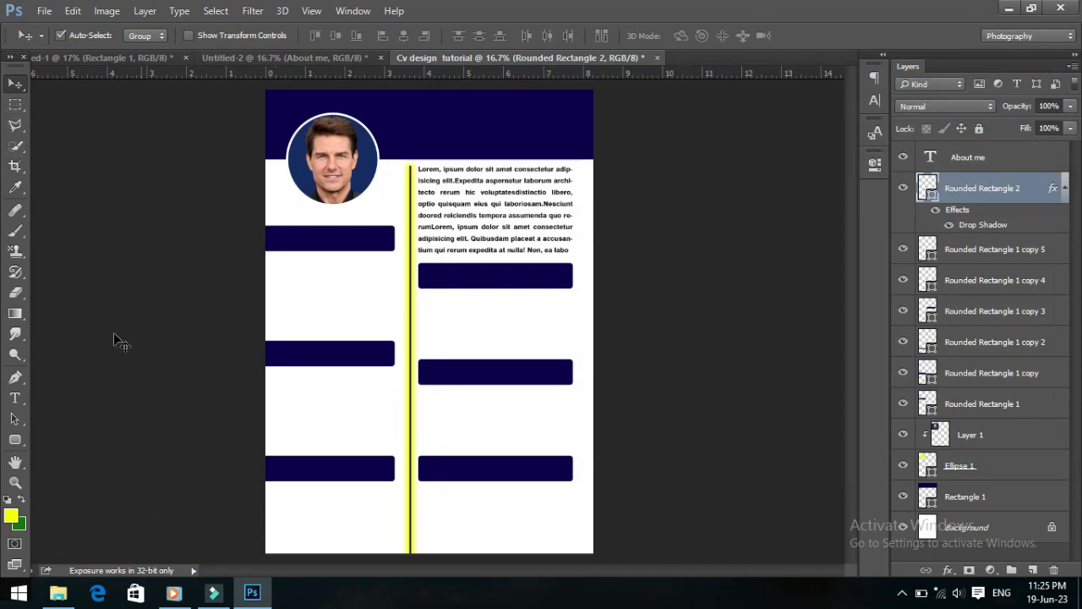
- Add the white 35 pt heading "Contact" to the first bar in the left column and center it vertically
{"action": "left_click", "coordinate": [15, 397]}
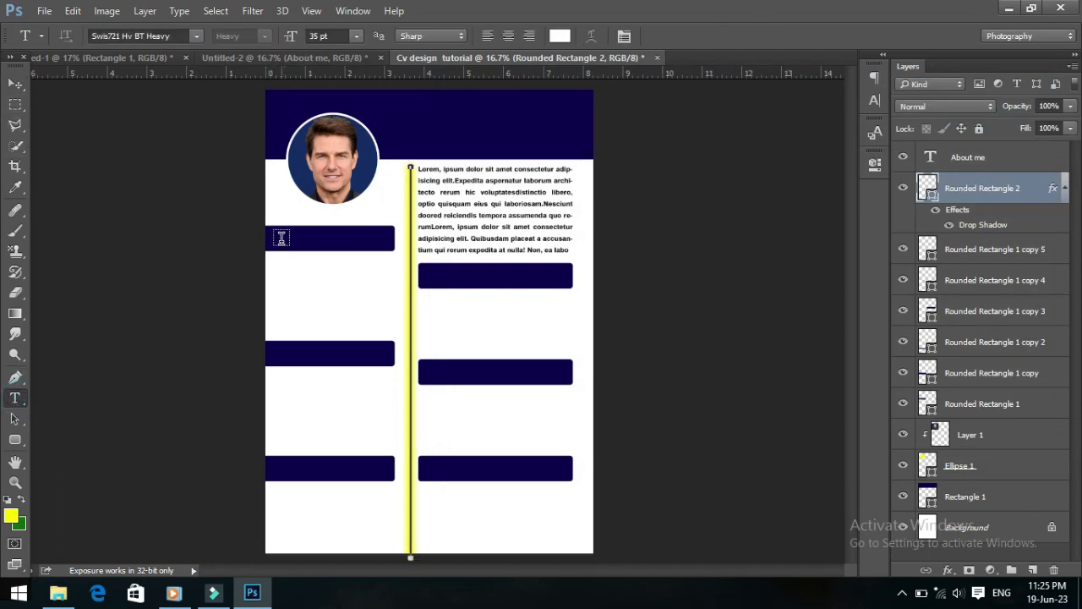
{"action": "left_click", "coordinate": [282, 239]}
{"action": "type", "text": "Contact"}
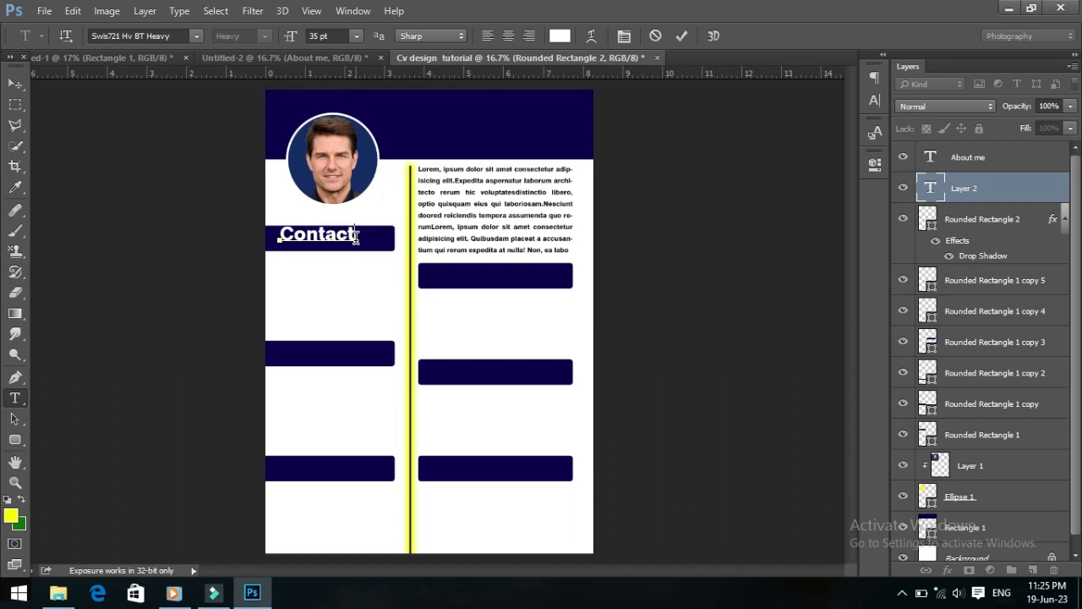
{"action": "left_click", "coordinate": [16, 84]}
{"action": "left_click_drag", "start_coordinate": [308, 239], "coordinate": [309, 245]}
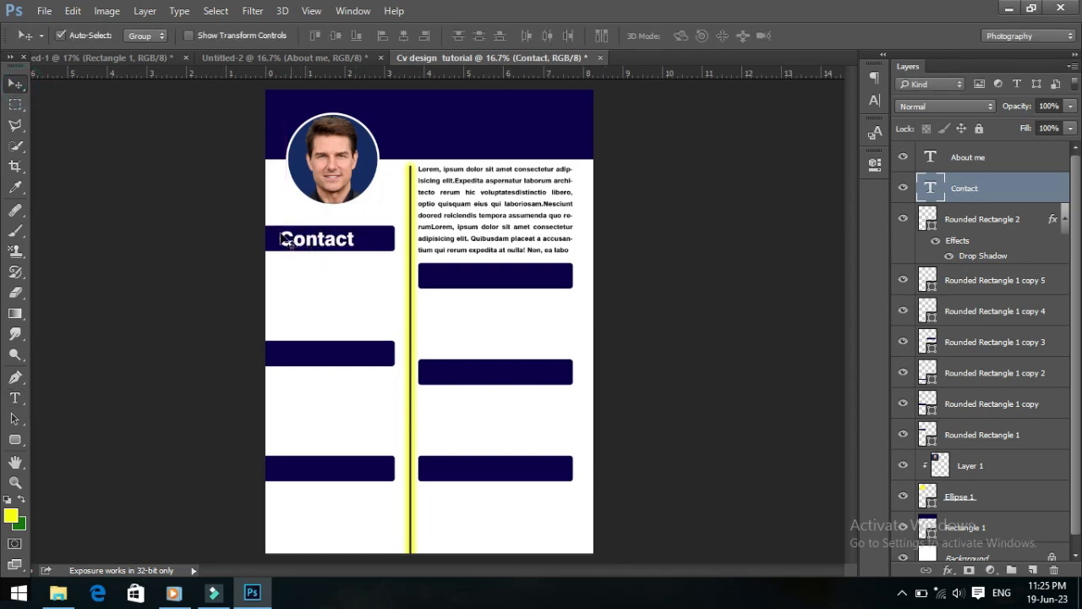
- Add the heading "Skills" to the second left-column bar, aligned with the start of "Contact"
{"action": "left_click", "coordinate": [15, 397]}
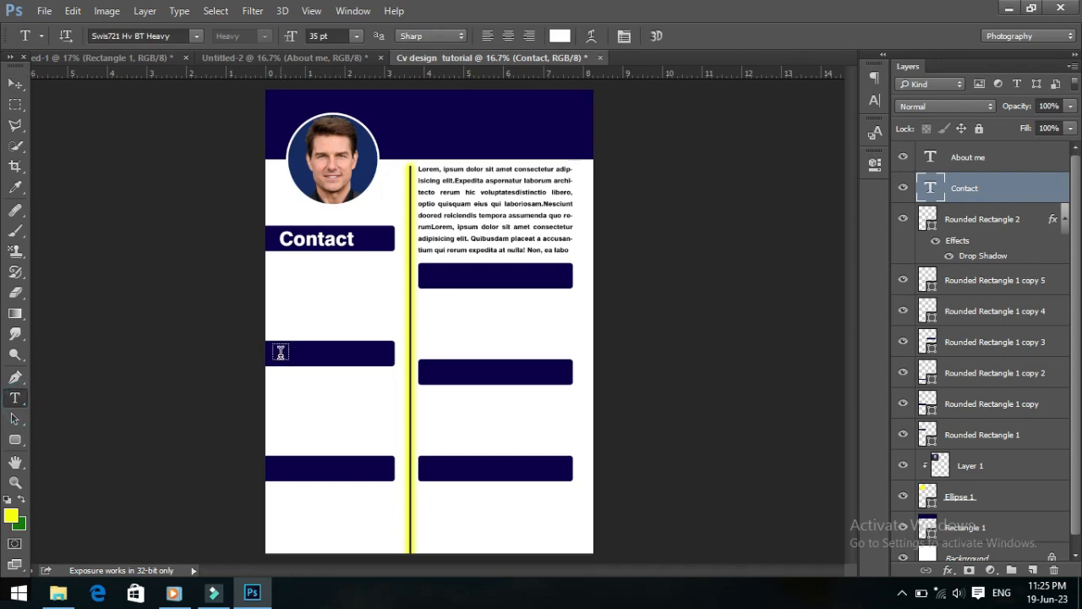
{"action": "left_click", "coordinate": [281, 352]}
{"action": "type", "text": "Skills"}
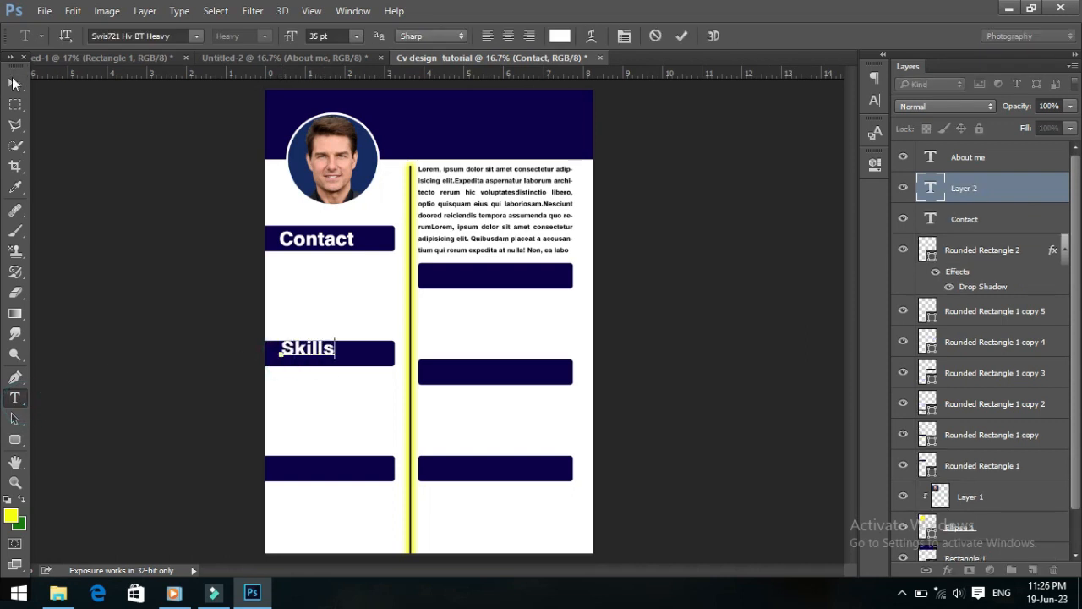
{"action": "left_click", "coordinate": [12, 82]}
{"action": "left_click_drag", "start_coordinate": [319, 355], "coordinate": [313, 369]}
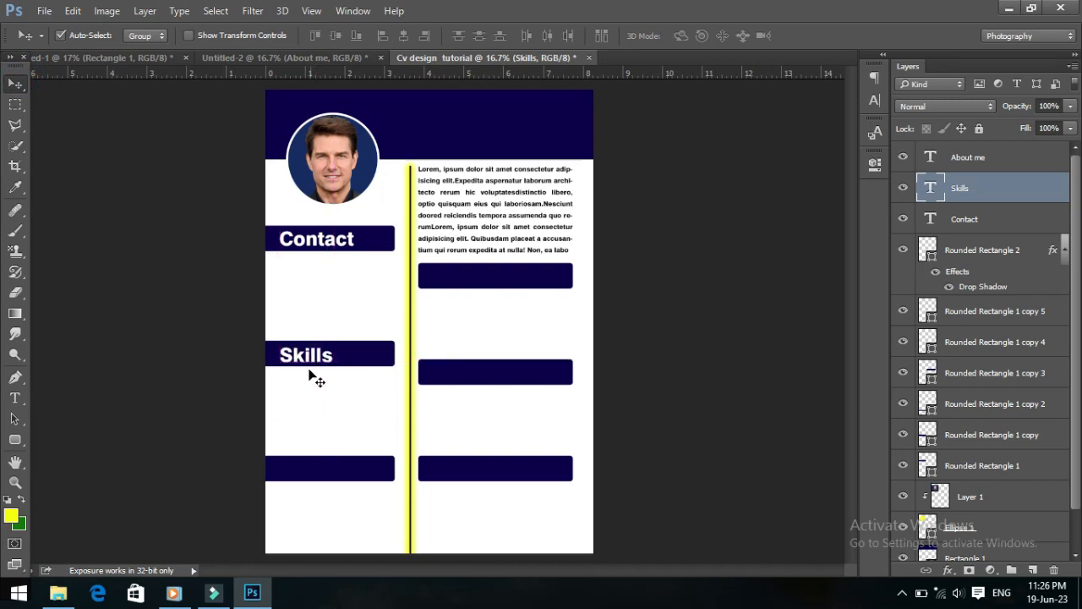
- Add the heading "Languages" to the third left-column bar, aligned with the headings above it
{"action": "left_click", "coordinate": [15, 398]}
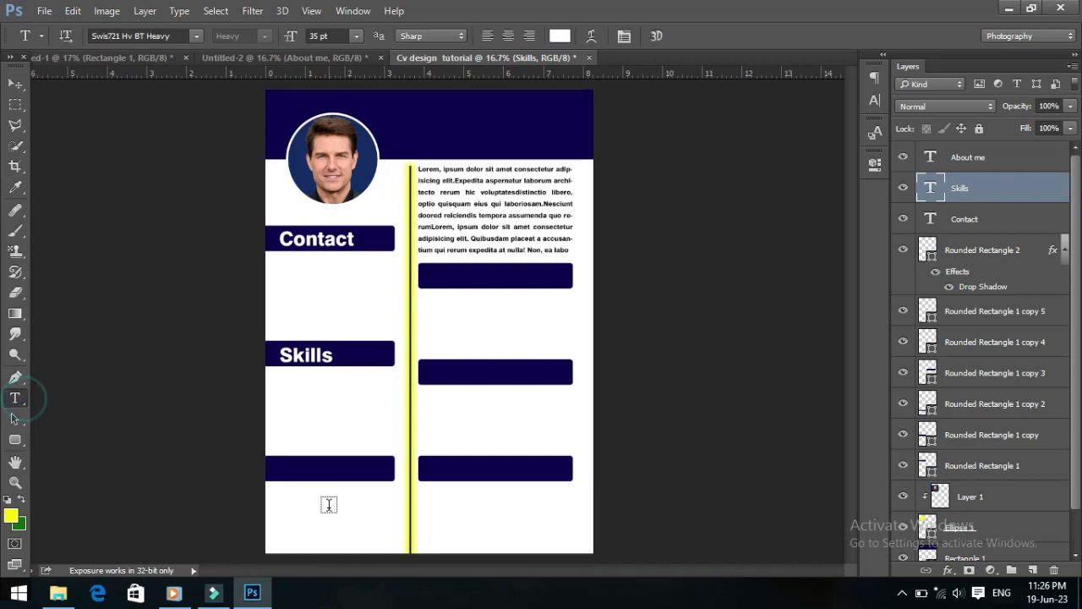
{"action": "left_click", "coordinate": [281, 475]}
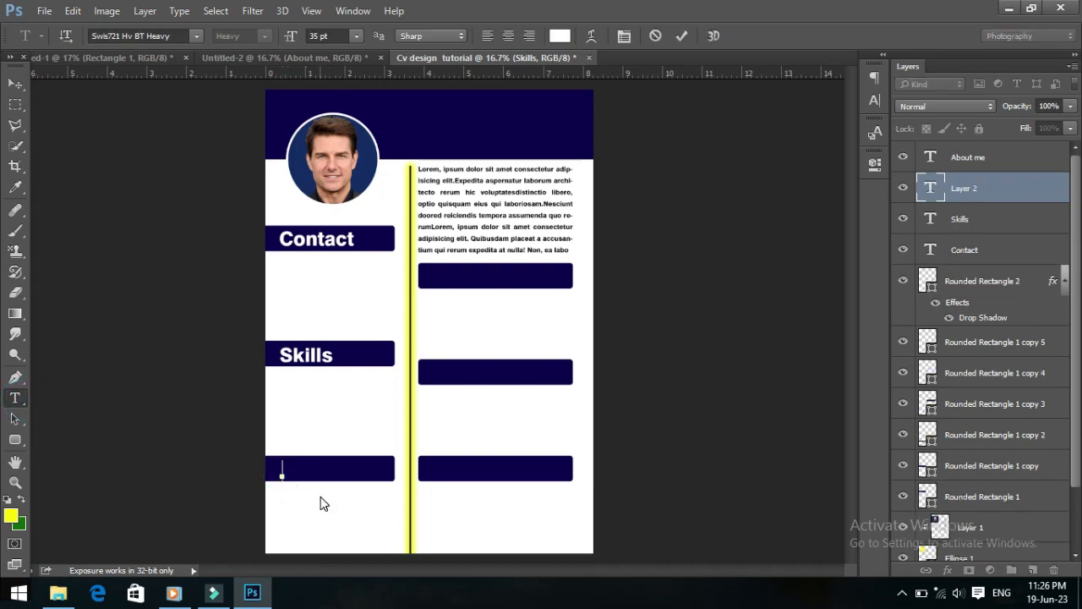
{"action": "type", "text": "Languages"}
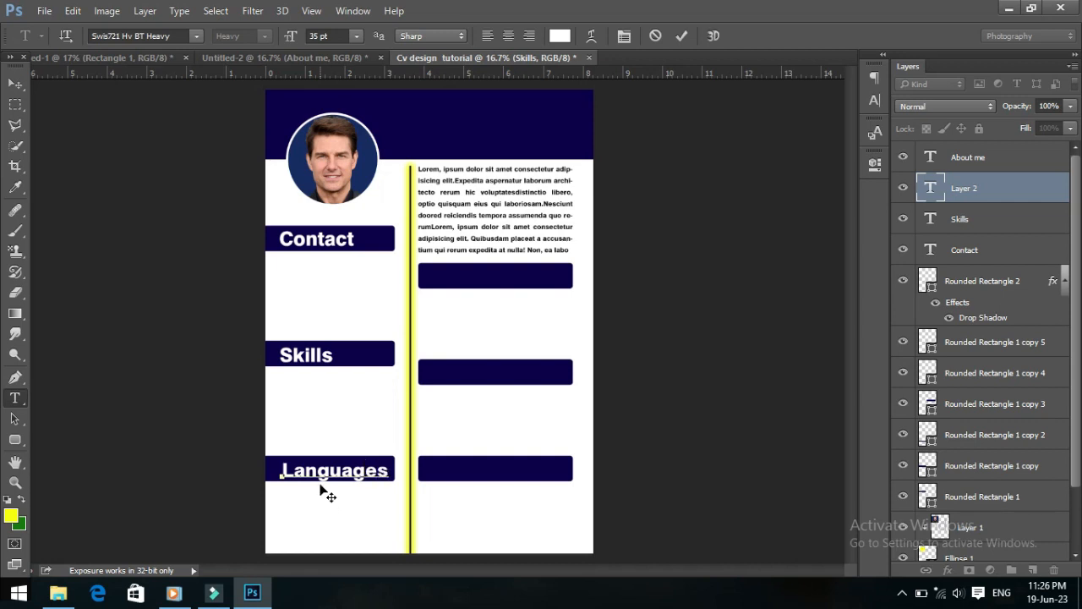
{"action": "left_click", "coordinate": [16, 82]}
{"action": "left_click_drag", "start_coordinate": [338, 482], "coordinate": [327, 482]}
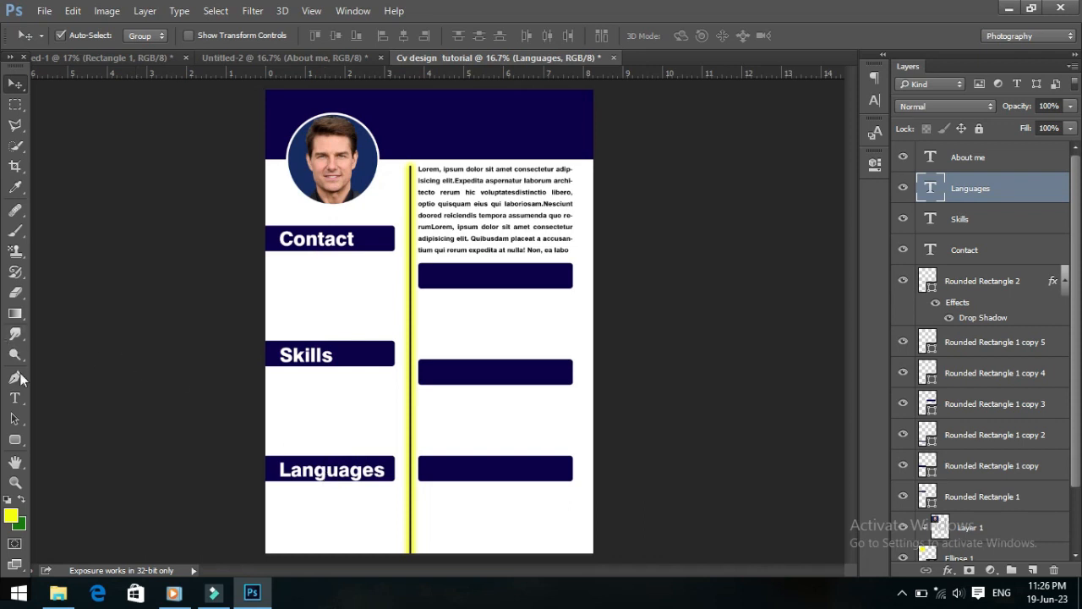
- Add the heading "Education" to the first right-column bar and center it vertically near the bar's left end
{"action": "left_click", "coordinate": [13, 396]}
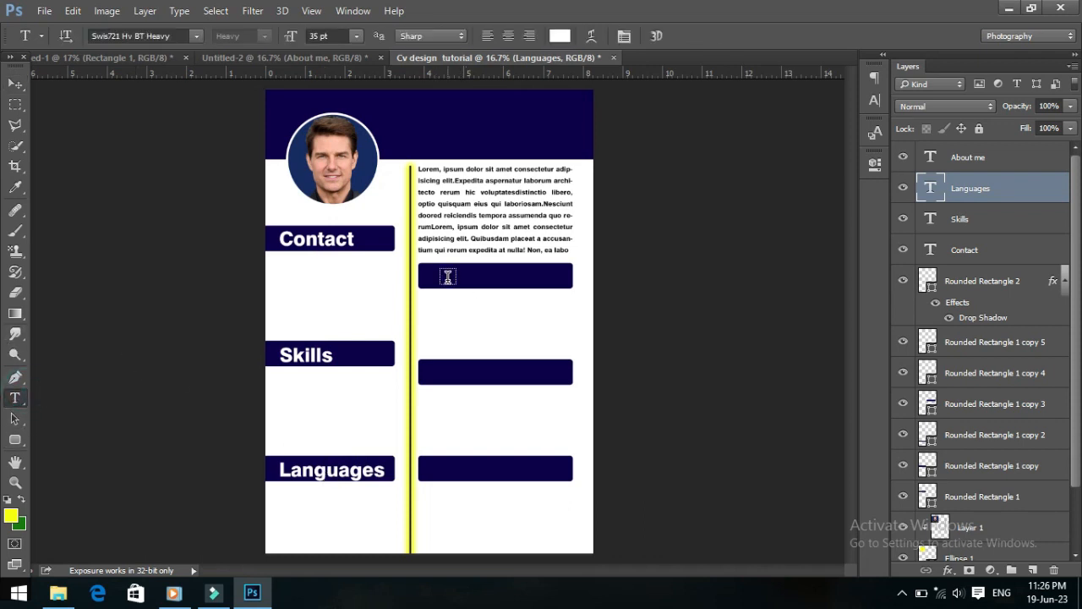
{"action": "left_click", "coordinate": [432, 277]}
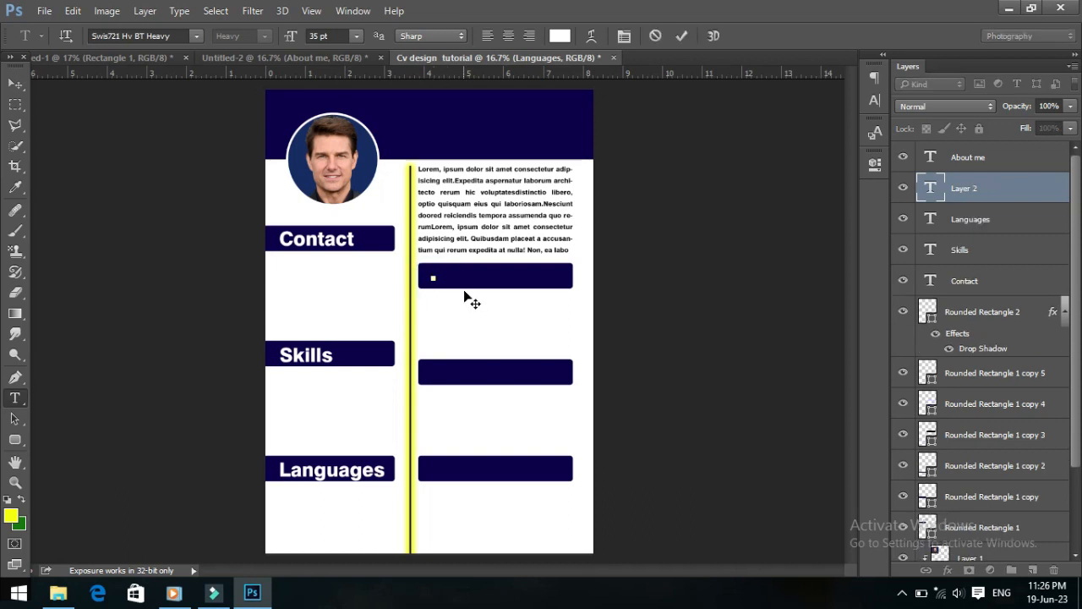
{"action": "type", "text": "Education"}
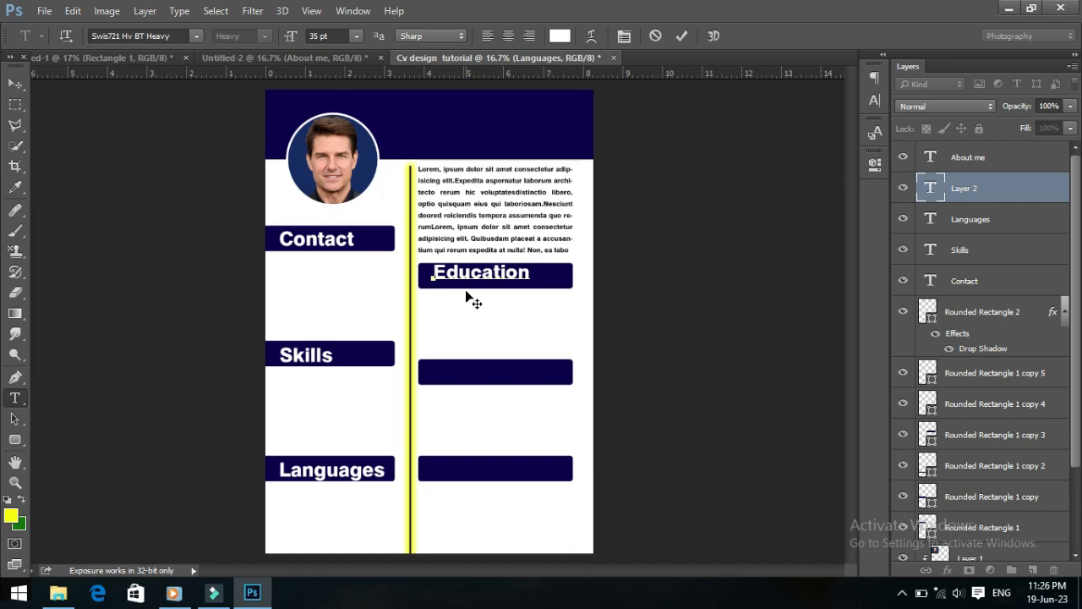
{"action": "left_click", "coordinate": [15, 83]}
{"action": "left_click_drag", "start_coordinate": [493, 275], "coordinate": [489, 277]}
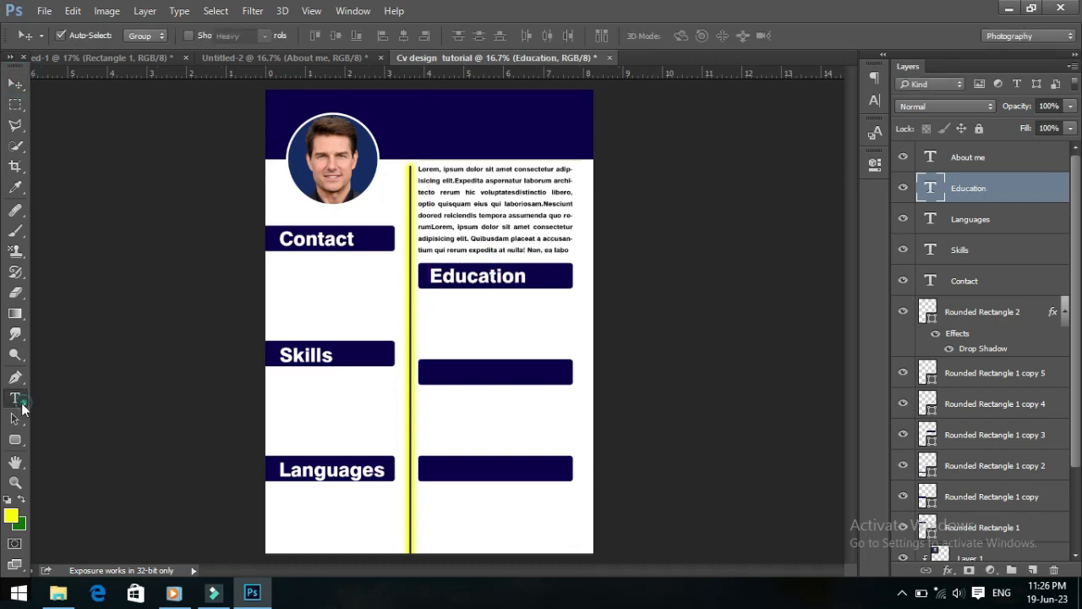
- Add the heading "Experience" to the second right-column bar, aligned with the start of "Education"
{"action": "left_click", "coordinate": [15, 398]}
{"action": "left_click", "coordinate": [430, 375]}
{"action": "type", "text": "Experience"}
{"action": "left_click", "coordinate": [15, 83]}
{"action": "left_click_drag", "start_coordinate": [503, 359], "coordinate": [502, 378]}
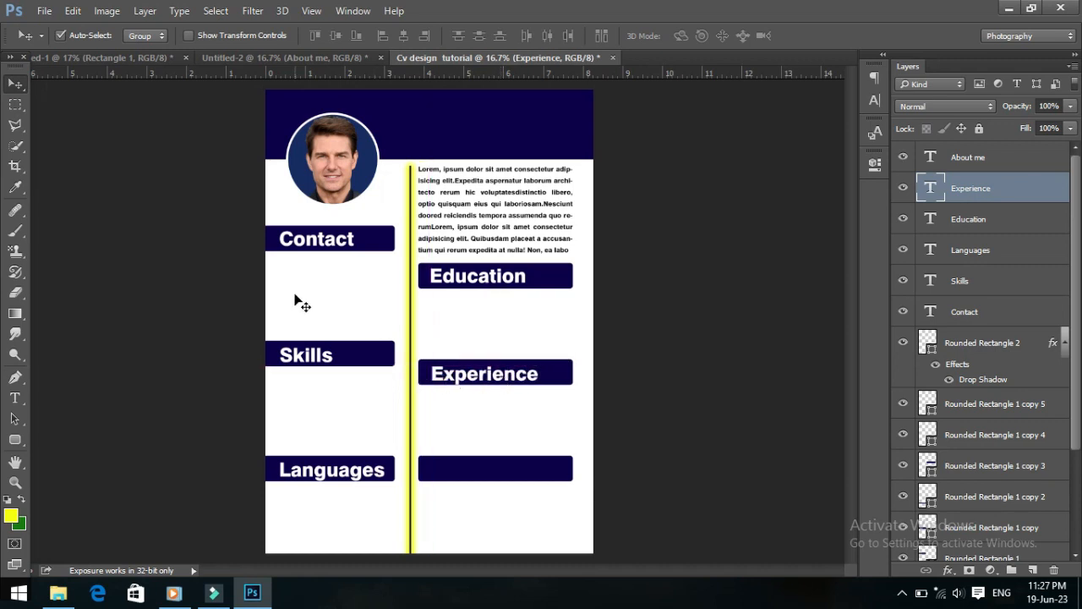
- Add the heading "Reference" to the last right-column bar, aligned with the headings above it
{"action": "left_click", "coordinate": [15, 398]}
{"action": "left_click", "coordinate": [434, 471]}
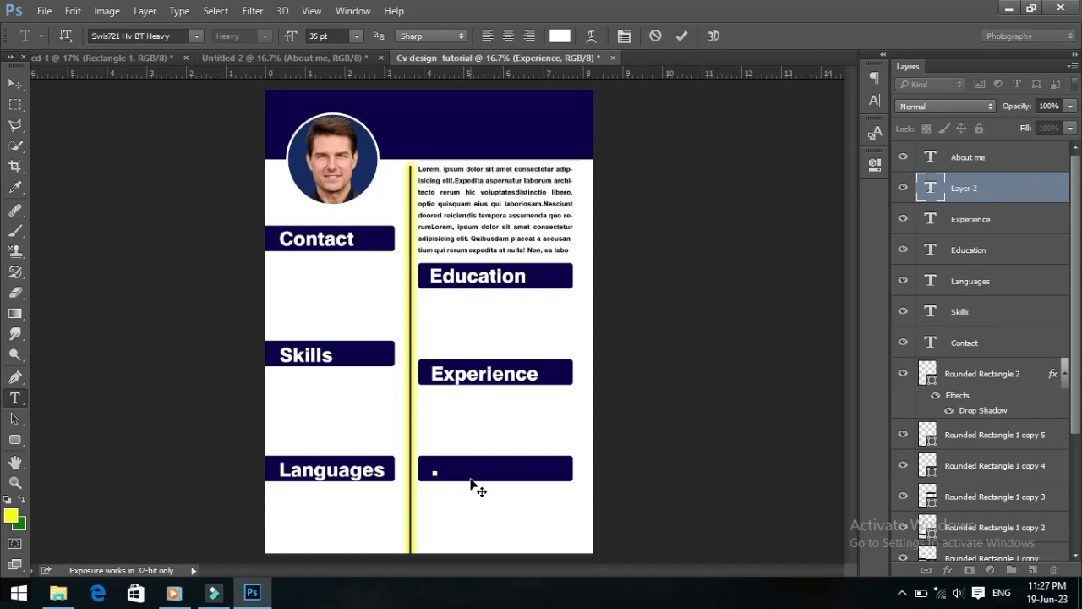
{"action": "type", "text": "Reference"}
{"action": "left_click", "coordinate": [15, 83]}
{"action": "left_click_drag", "start_coordinate": [483, 478], "coordinate": [484, 477]}
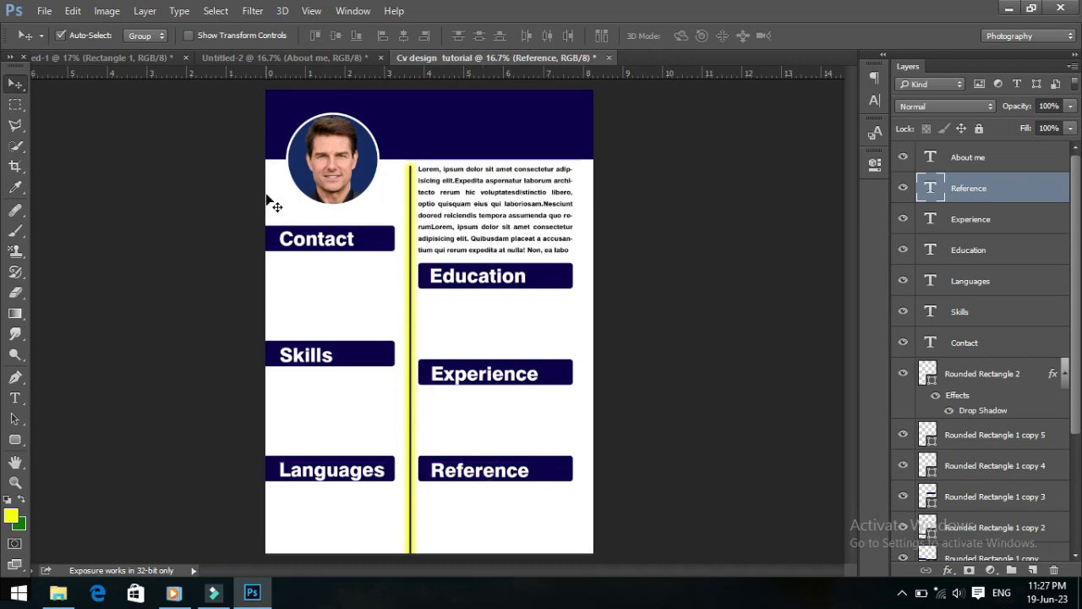
- Bring the contact and skills groups from the Untitled-2 document into the CV, placing each beneath its matching heading
{"action": "left_click", "coordinate": [321, 58]}
{"action": "left_click_drag", "start_coordinate": [284, 296], "coordinate": [286, 268]}
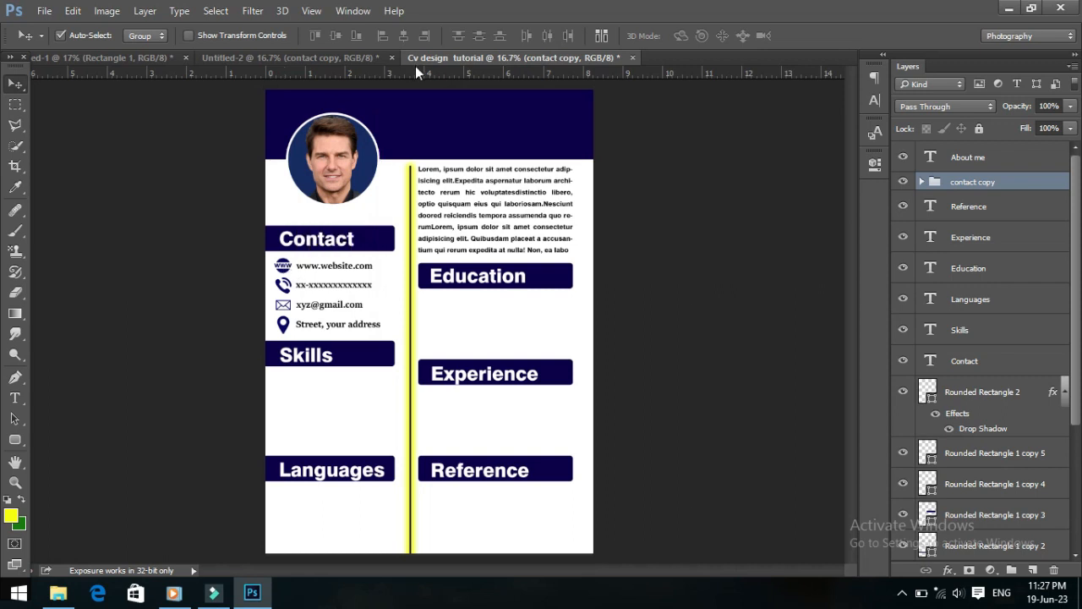
{"action": "left_click", "coordinate": [349, 58]}
{"action": "mouse_move", "coordinate": [282, 389]}
{"action": "left_mouse_down"}
{"action": "mouse_move", "coordinate": [258, 148]}
{"action": "mouse_move", "coordinate": [410, 34]}
{"action": "mouse_move", "coordinate": [448, 52]}
{"action": "mouse_move", "coordinate": [366, 275]}
{"action": "mouse_move", "coordinate": [281, 397]}
{"action": "mouse_move", "coordinate": [292, 408]}
{"action": "mouse_move", "coordinate": [283, 388]}
{"action": "mouse_move", "coordinate": [288, 407]}
{"action": "left_mouse_up"}
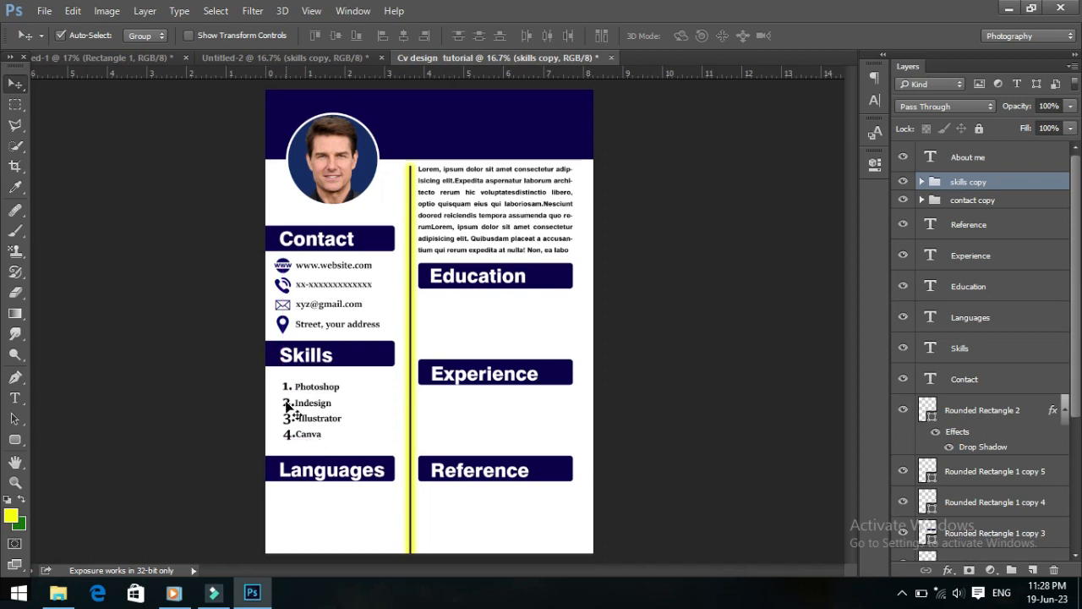
{"action": "key", "text": "Up"}
{"action": "key", "text": "Up"}
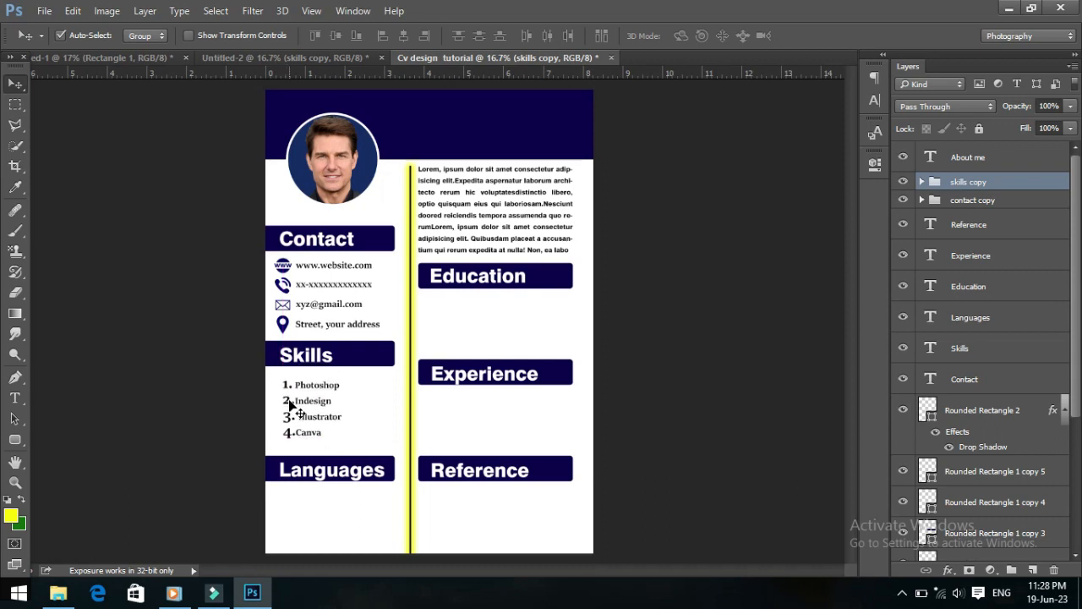
- Bring the languages group from Untitled-2 beneath the CV's Languages heading and align the skills and languages lists with their headings
{"action": "left_click", "coordinate": [283, 58]}
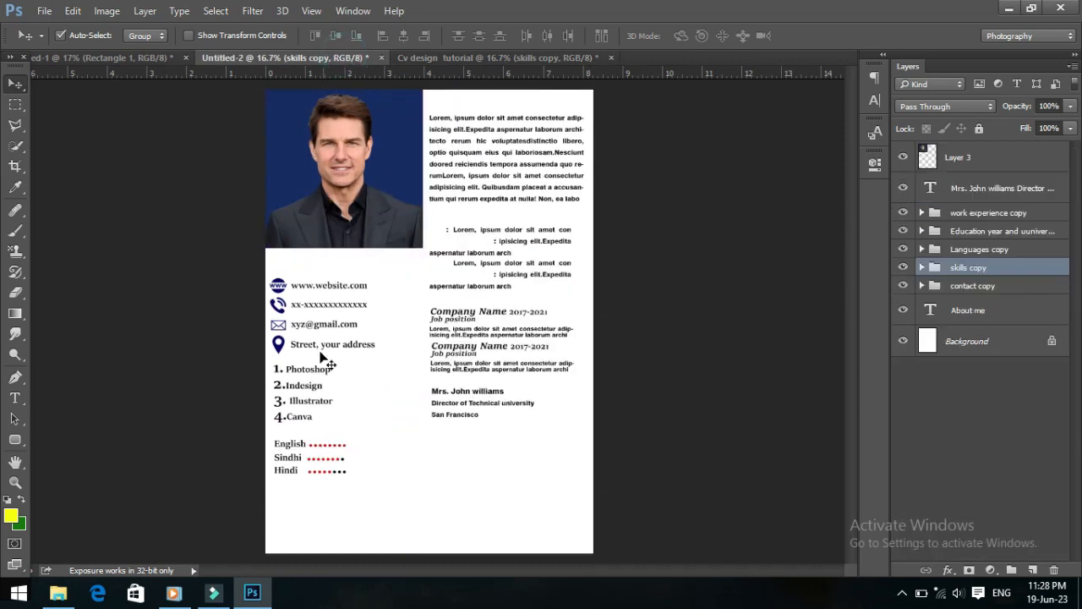
{"action": "left_click_drag", "start_coordinate": [291, 457], "coordinate": [297, 517]}
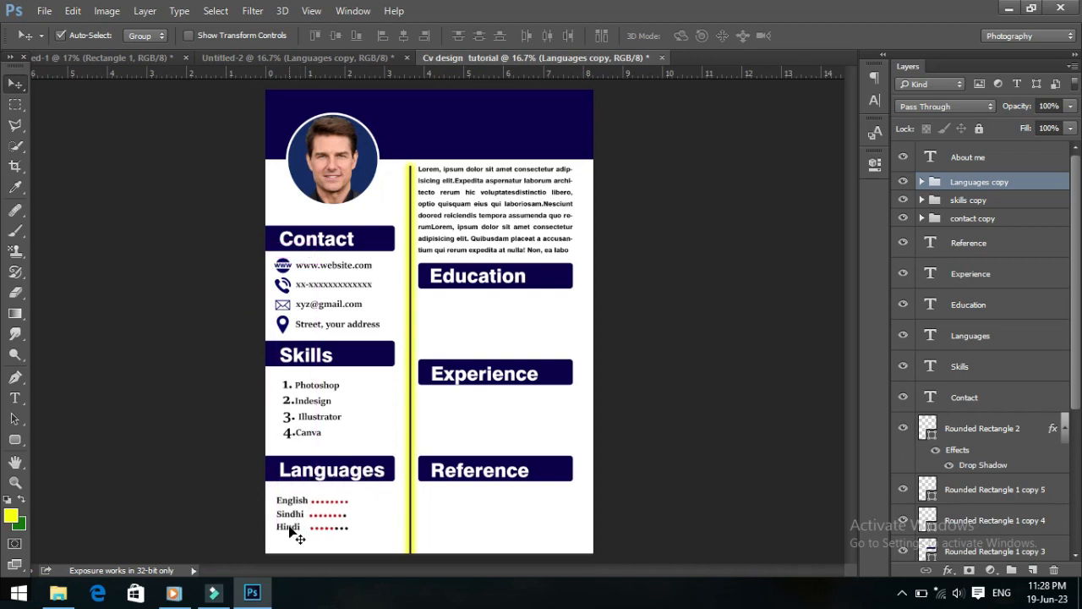
{"action": "key", "text": "Up"}
{"action": "key", "text": "Up"}
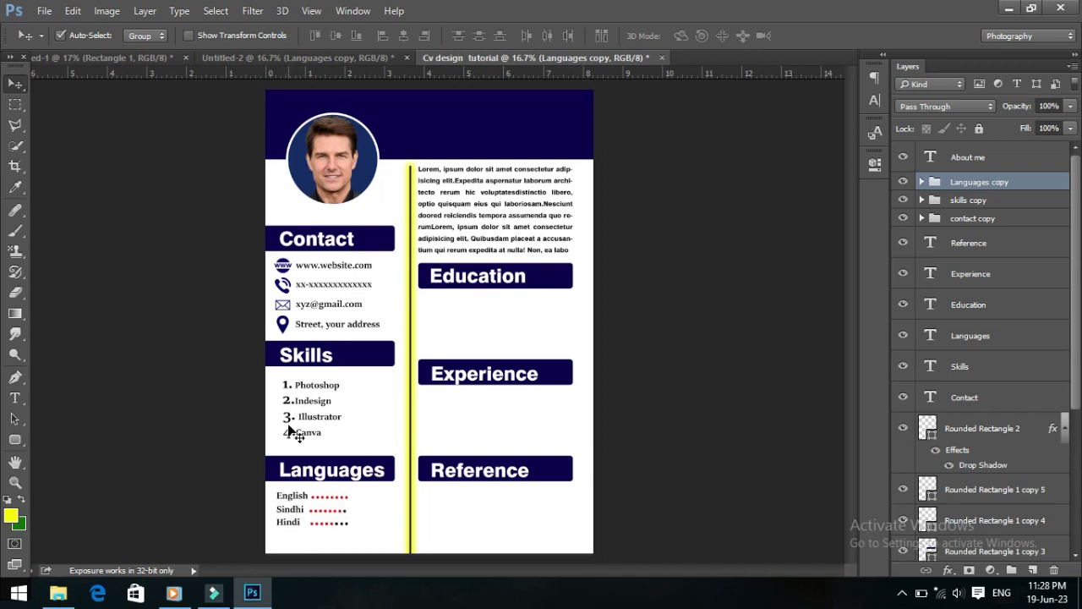
{"action": "left_click_drag", "start_coordinate": [291, 433], "coordinate": [287, 438]}
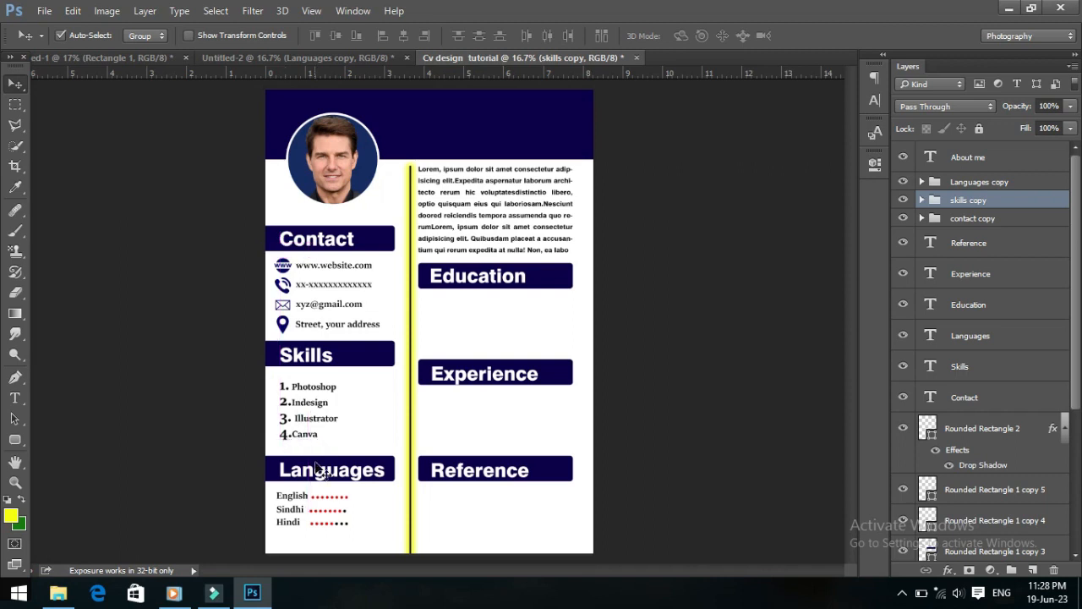
{"action": "left_click_drag", "start_coordinate": [301, 508], "coordinate": [301, 502]}
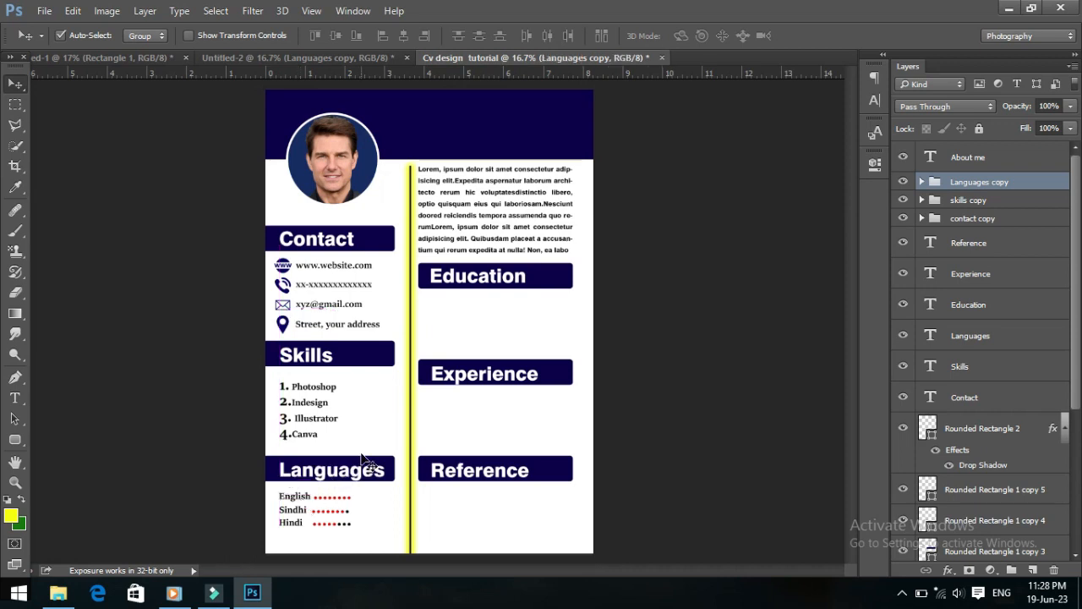
- Bring the education group from Untitled-2 into the CV and place it beneath the Education heading
{"action": "left_click", "coordinate": [336, 60]}
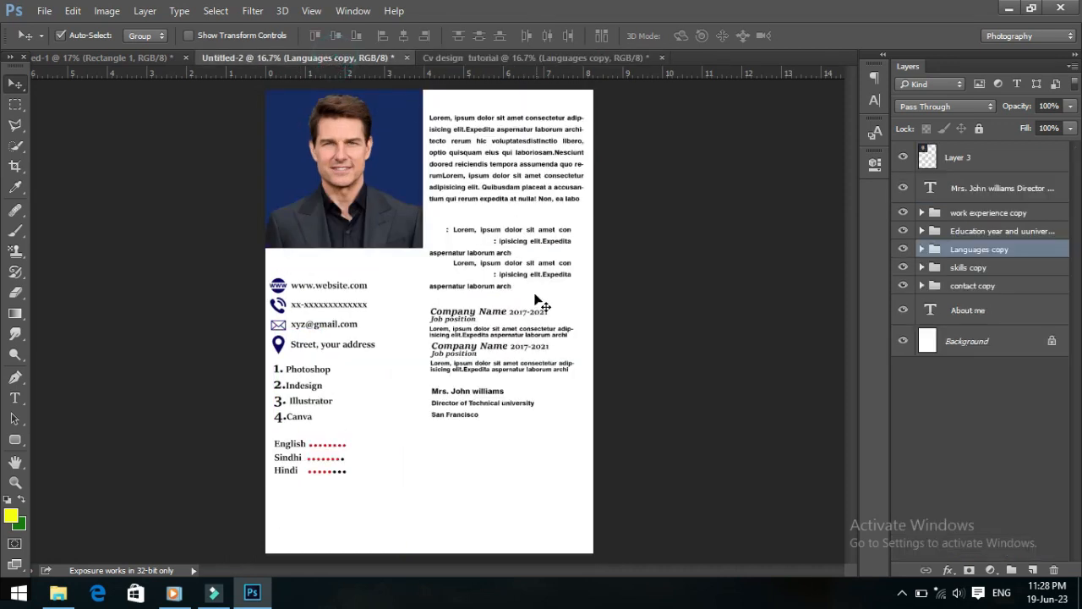
{"action": "left_click", "coordinate": [496, 254]}
{"action": "left_click_drag", "start_coordinate": [498, 255], "coordinate": [491, 323]}
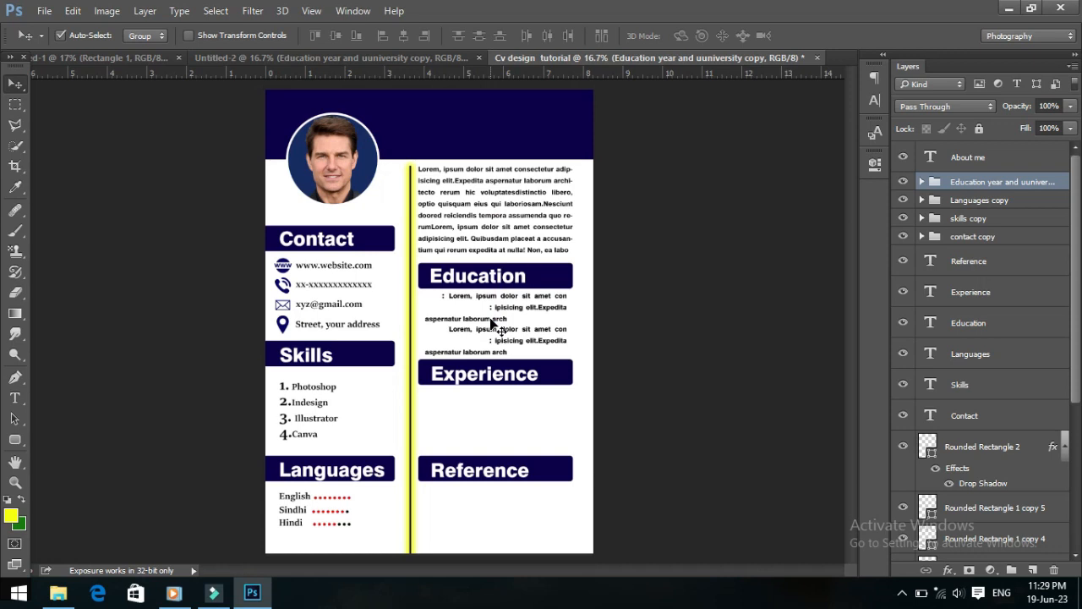
- Bring the work experience group and the reference text from Untitled-2 into the CV beneath their matching headings
{"action": "left_click", "coordinate": [416, 59]}
{"action": "left_click_drag", "start_coordinate": [477, 352], "coordinate": [463, 431]}
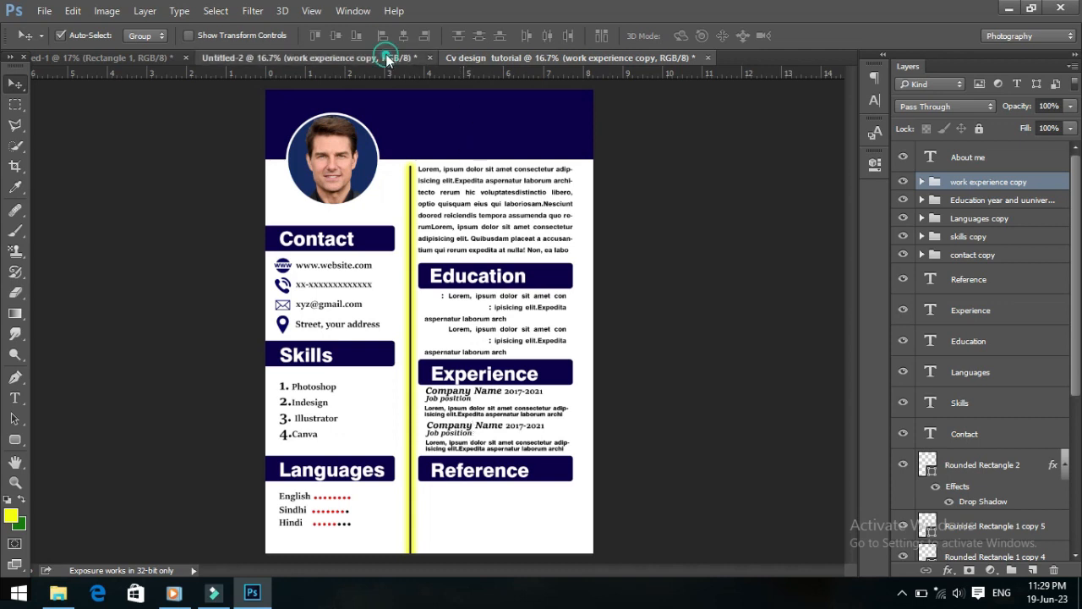
{"action": "left_click", "coordinate": [385, 57]}
{"action": "left_click_drag", "start_coordinate": [474, 398], "coordinate": [461, 499]}
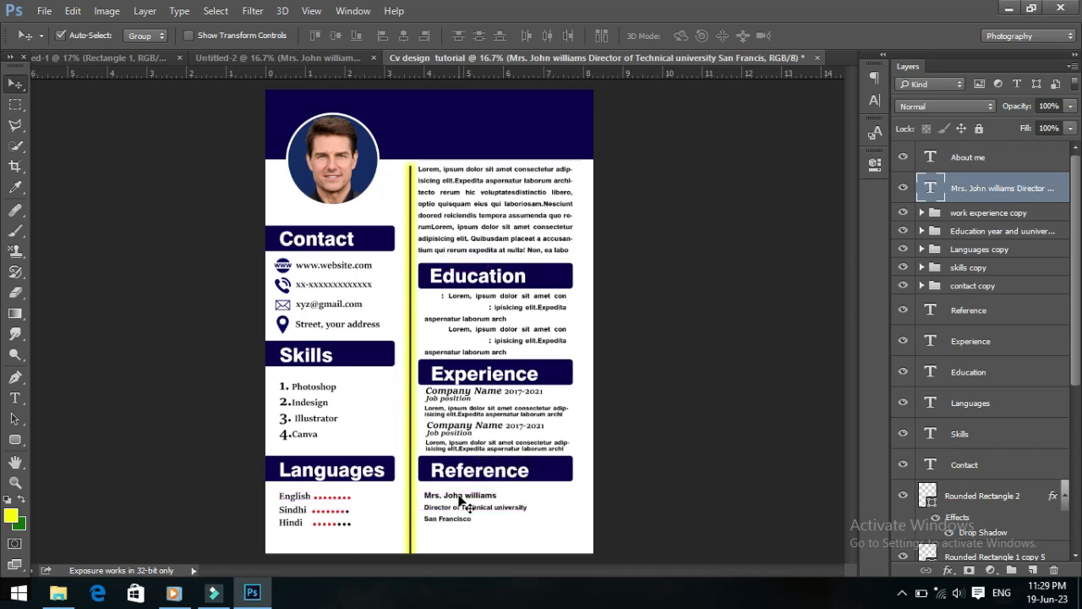
- Unlock the Background layer and give it a light lavender Color Overlay of #bdbcf4
{"action": "scroll", "coordinate": [1025, 373], "scroll_direction": "down", "scroll_amount": 5}
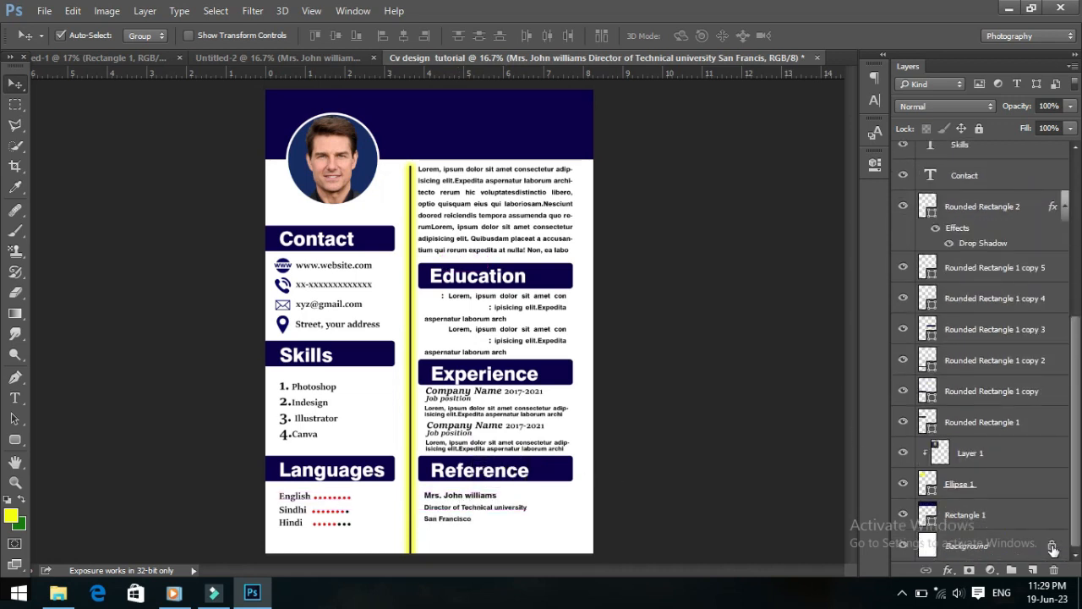
{"action": "left_click", "coordinate": [1053, 548]}
{"action": "right_click", "coordinate": [1000, 549]}
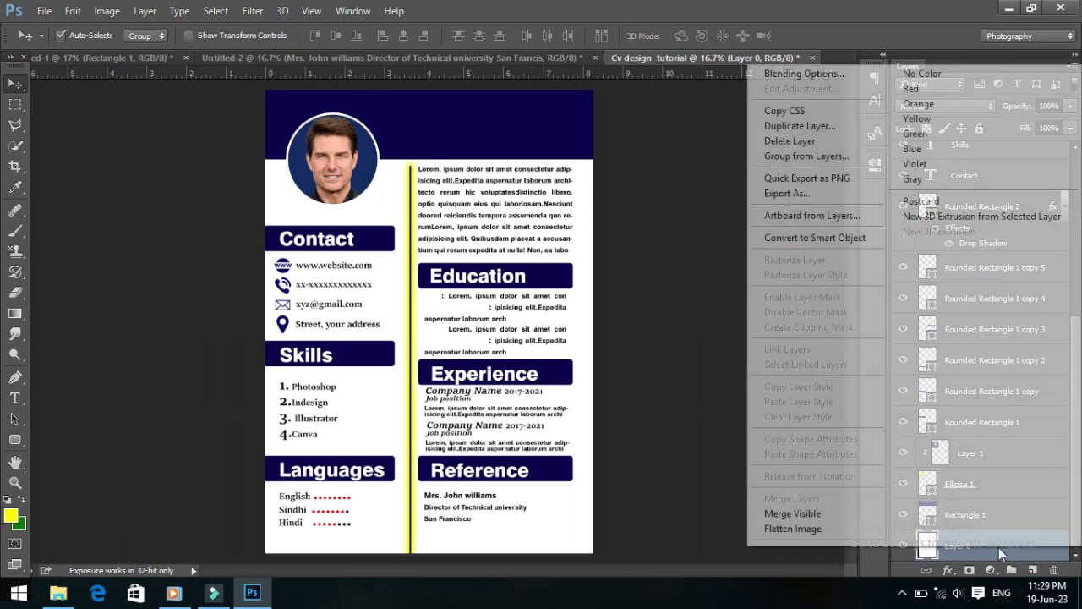
{"action": "left_click", "coordinate": [804, 74]}
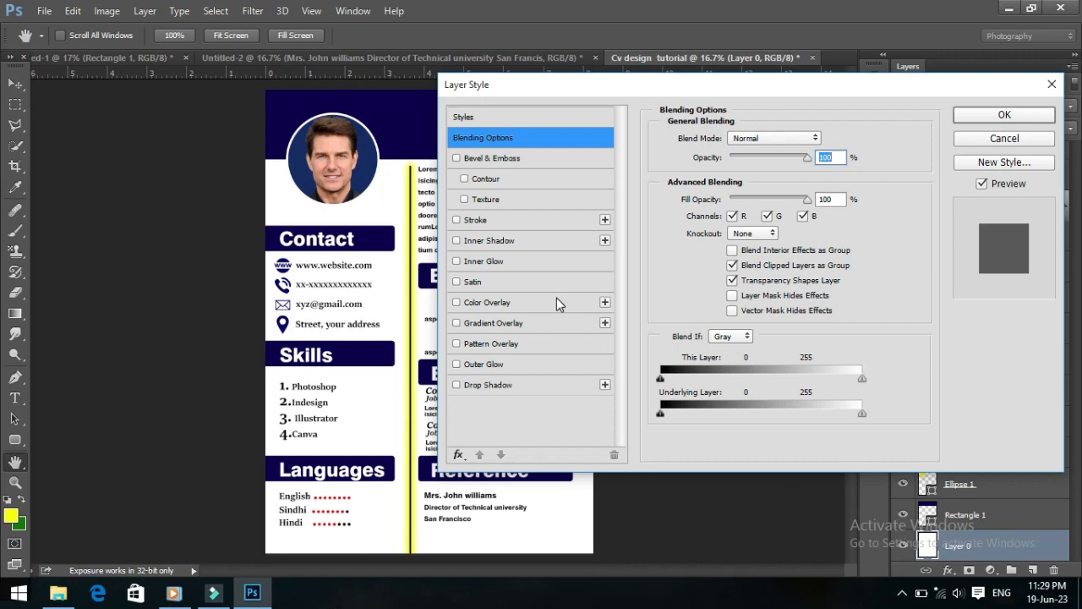
{"action": "left_click", "coordinate": [556, 302]}
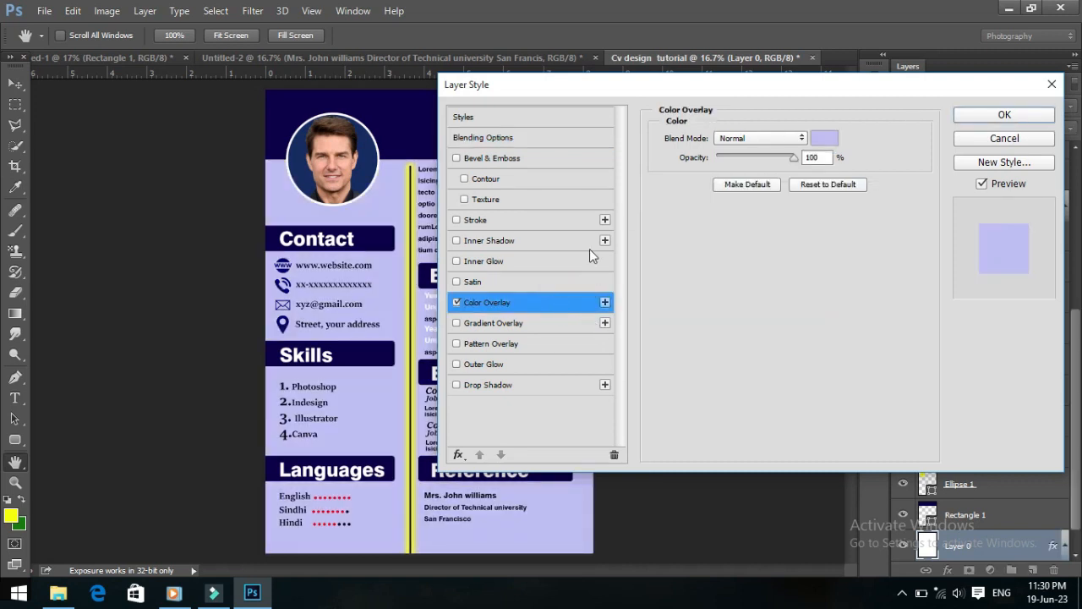
{"action": "left_click", "coordinate": [817, 139]}
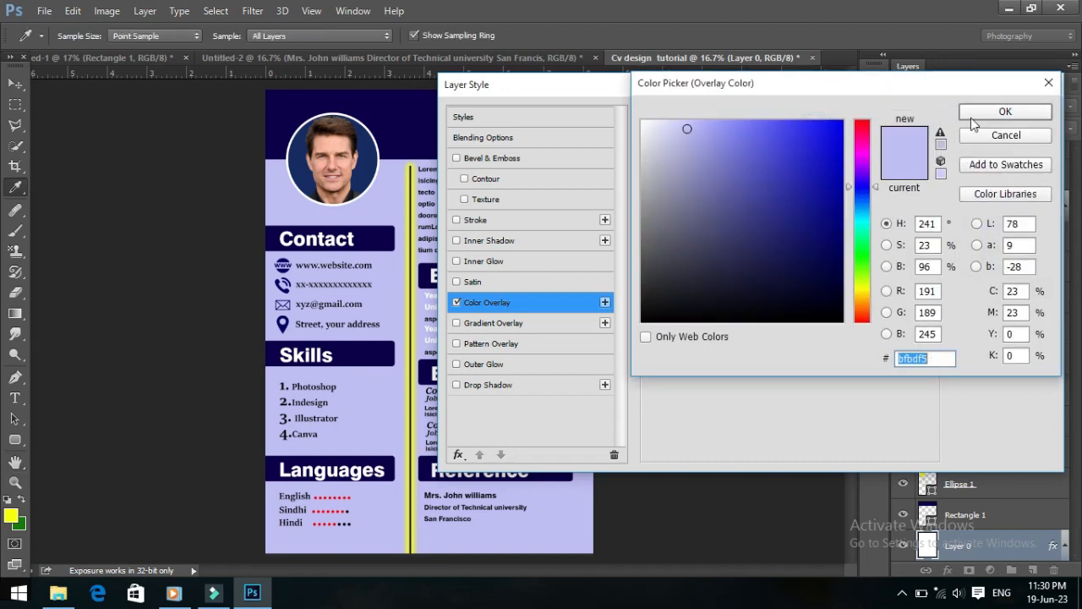
{"action": "left_click_drag", "start_coordinate": [686, 130], "coordinate": [689, 129]}
{"action": "left_click", "coordinate": [1006, 110]}
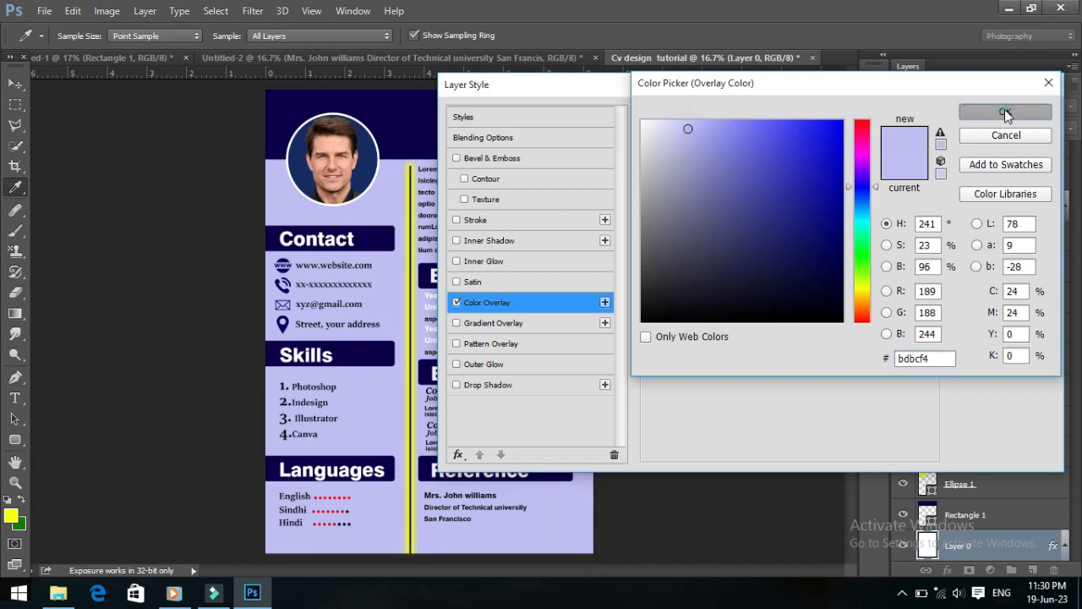
{"action": "left_click", "coordinate": [991, 118]}
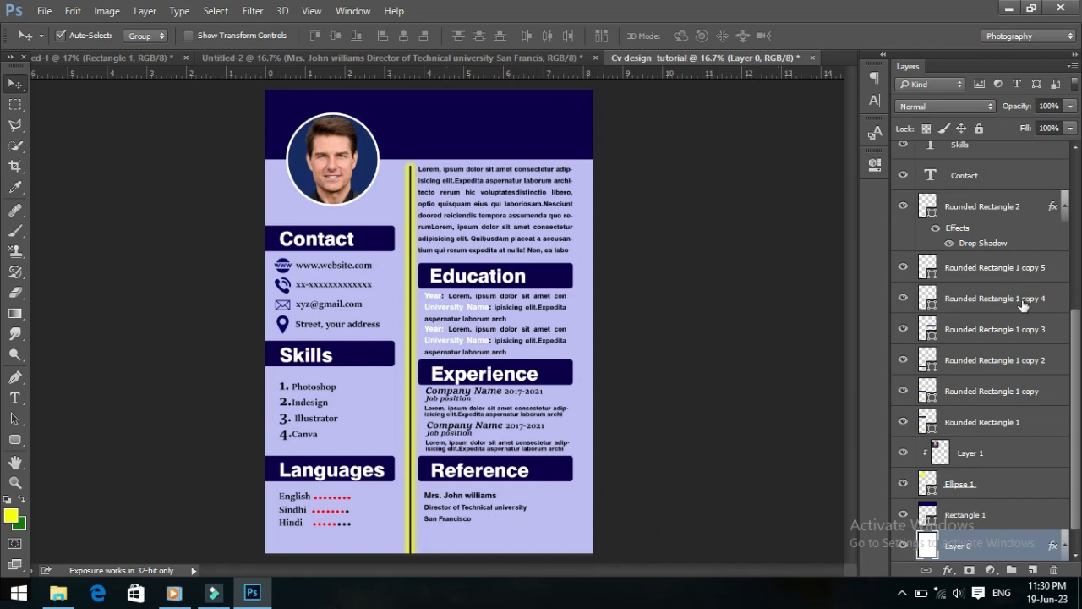
- Add the CV owner's full name in capitals as a new text layer in the navy header, above all other layers
{"action": "scroll", "coordinate": [1027, 302], "scroll_direction": "up", "scroll_amount": 5}
{"action": "left_click", "coordinate": [1014, 167]}
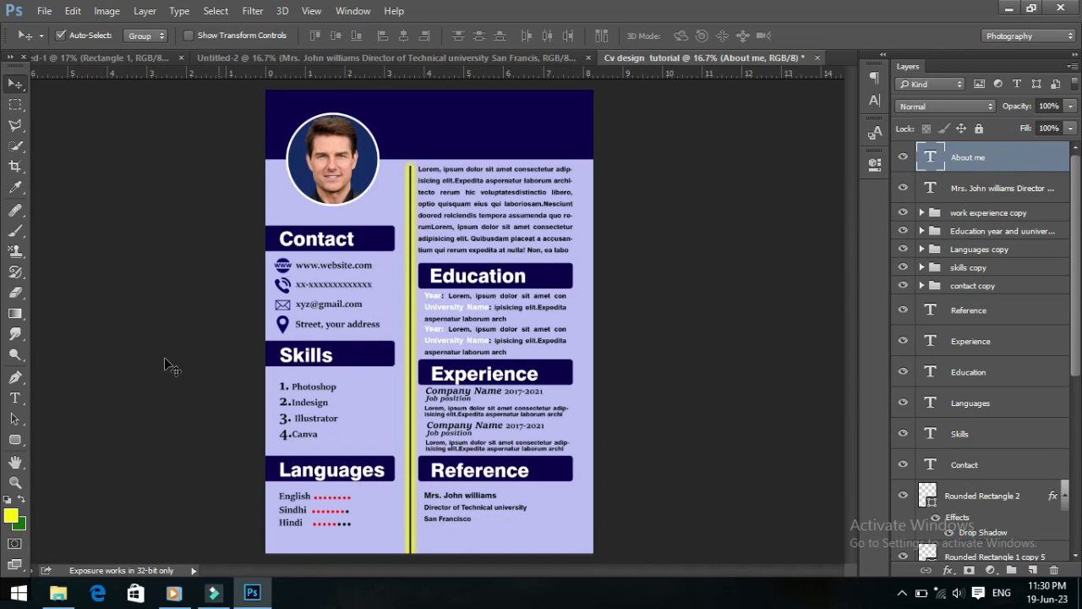
{"action": "left_click", "coordinate": [14, 397]}
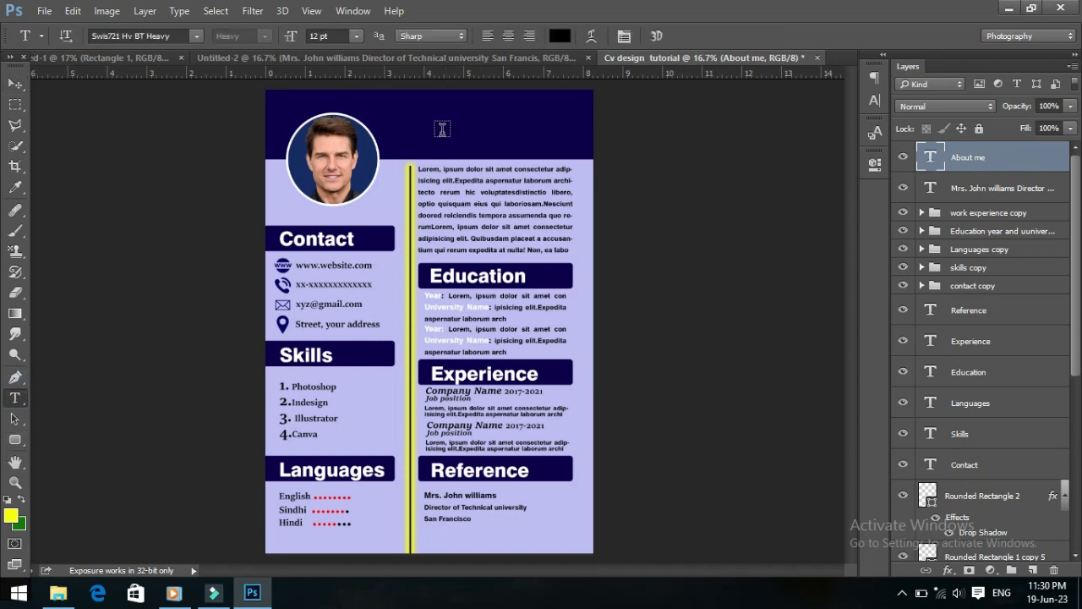
{"action": "left_click", "coordinate": [440, 129]}
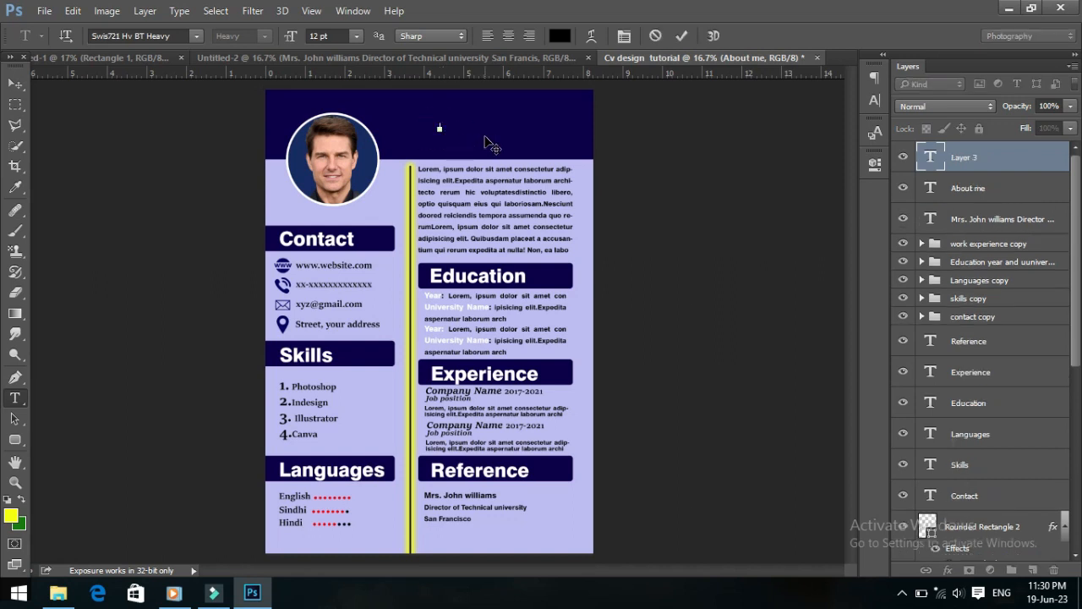
{"action": "type", "text": "TO"}
{"action": "key", "text": "BackSpace"}
{"action": "type", "text": "m"}
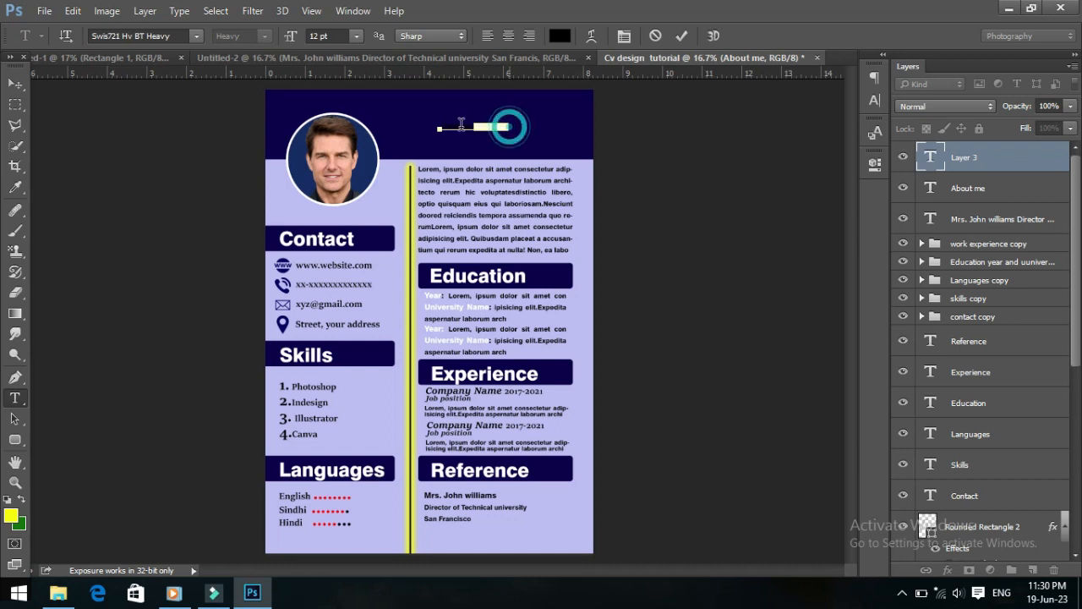
- Color the header name near-white (#fefefe) and delete its duplicated first letter
{"action": "left_click", "coordinate": [559, 36]}
{"action": "left_click", "coordinate": [646, 124]}
{"action": "left_click", "coordinate": [964, 111]}
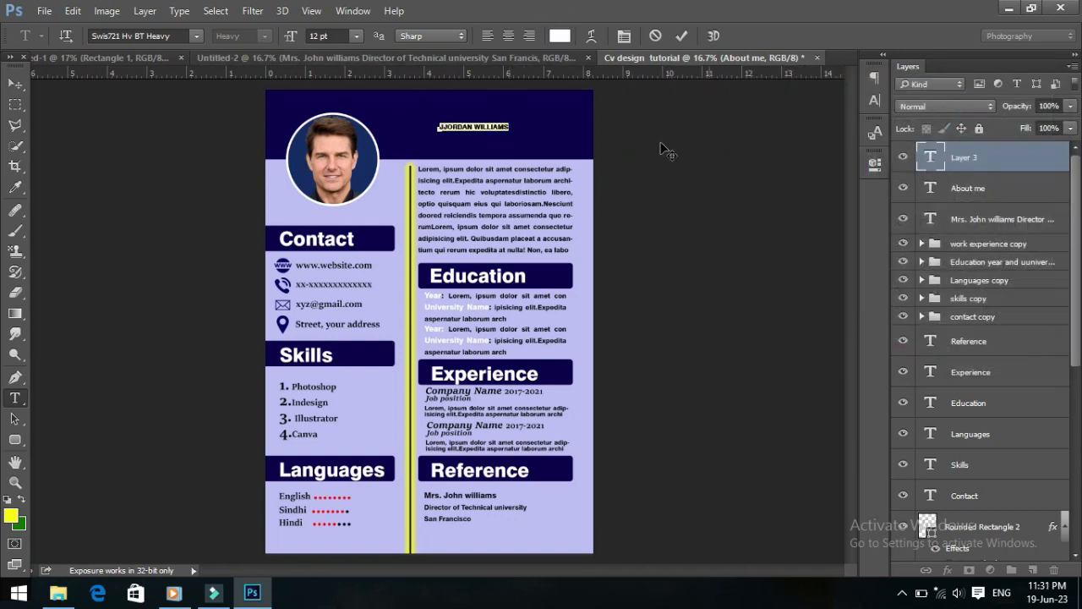
{"action": "left_click", "coordinate": [443, 124]}
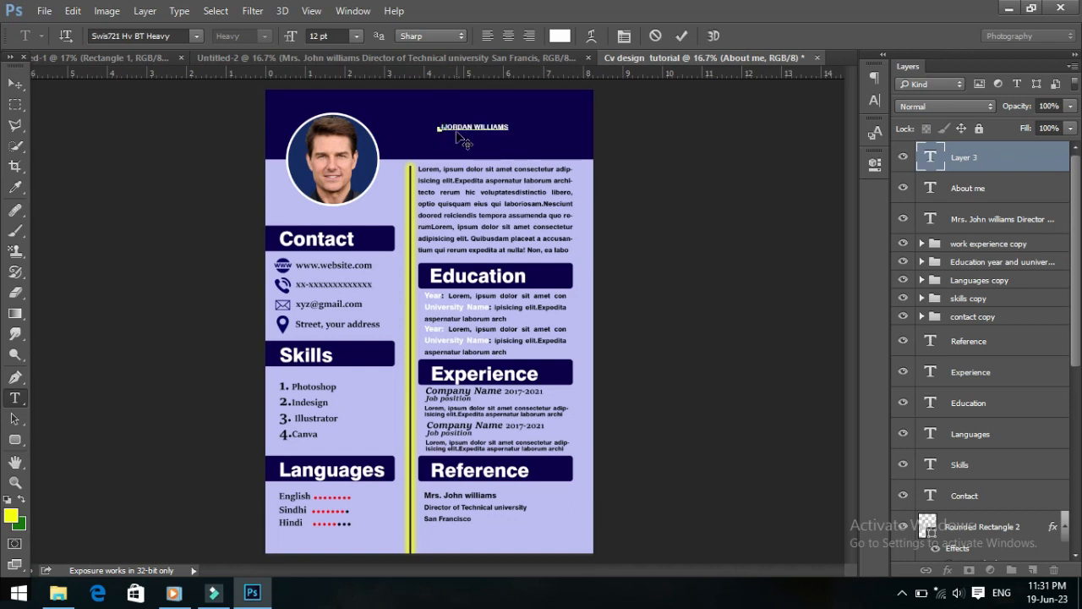
{"action": "key", "text": "BackSpace"}
- Set the header name's font size to 26 pt
{"action": "left_click_drag", "start_coordinate": [508, 127], "coordinate": [425, 126]}
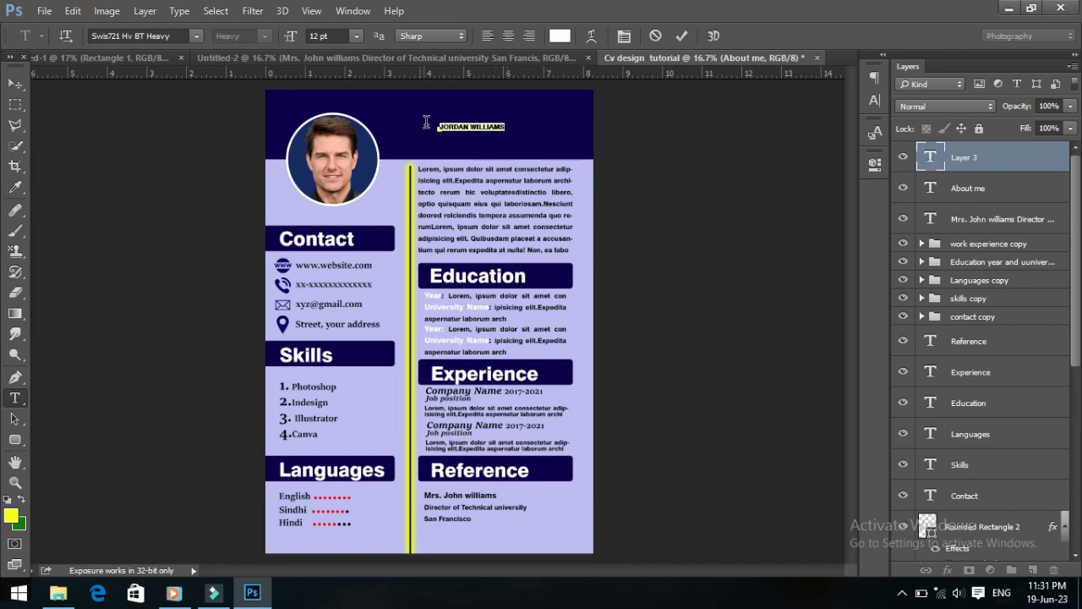
{"action": "left_click", "coordinate": [342, 36]}
{"action": "scroll", "coordinate": [343, 35], "scroll_direction": "up", "scroll_amount": 12}
{"action": "scroll", "coordinate": [342, 36], "scroll_direction": "up", "scroll_amount": 1}
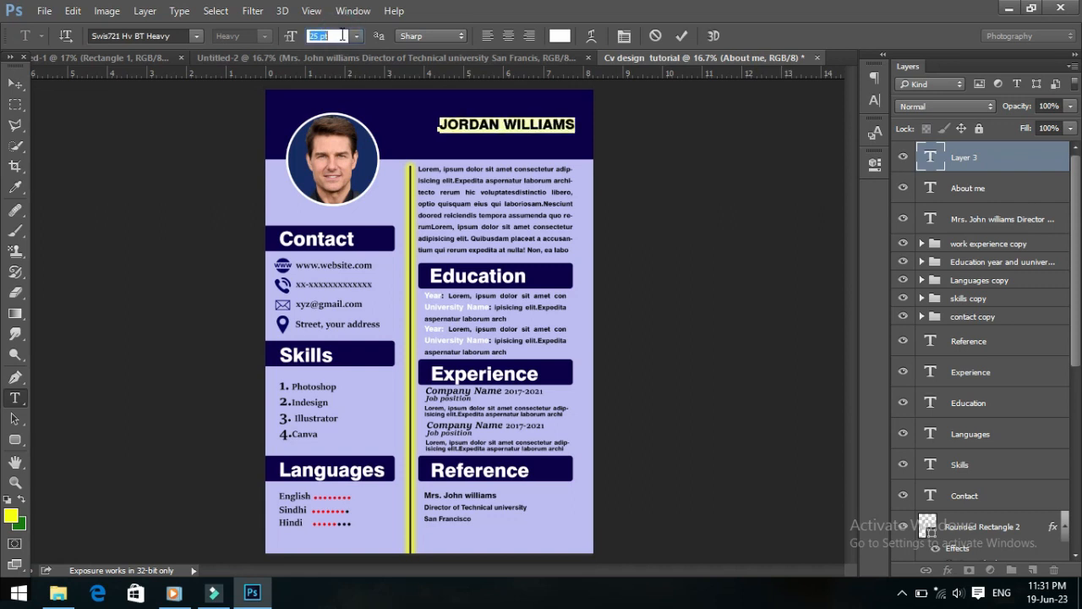
{"action": "scroll", "coordinate": [342, 36], "scroll_direction": "up", "scroll_amount": 1}
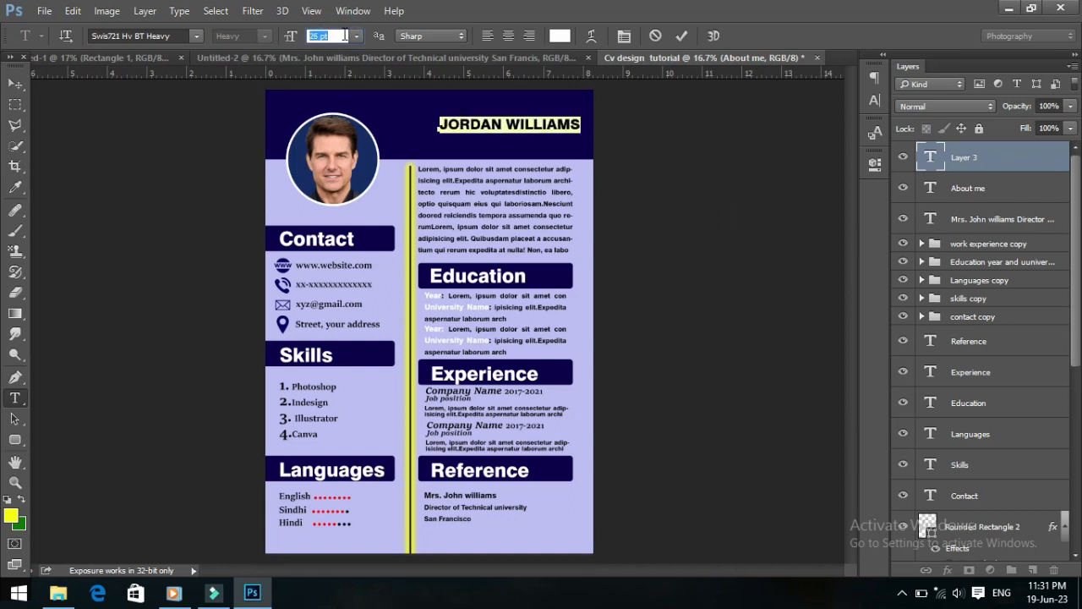
- Change the header name's font to Verdana Bold Italic and align the name with the profile paragraph below it
{"action": "left_click", "coordinate": [196, 36]}
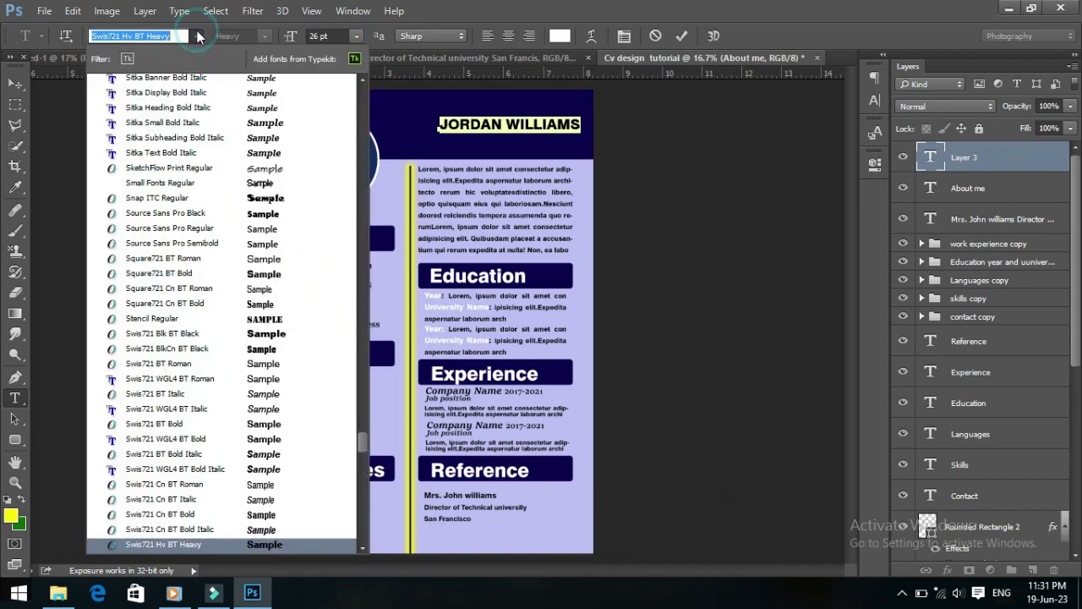
{"action": "scroll", "coordinate": [281, 220], "scroll_direction": "down", "scroll_amount": 4}
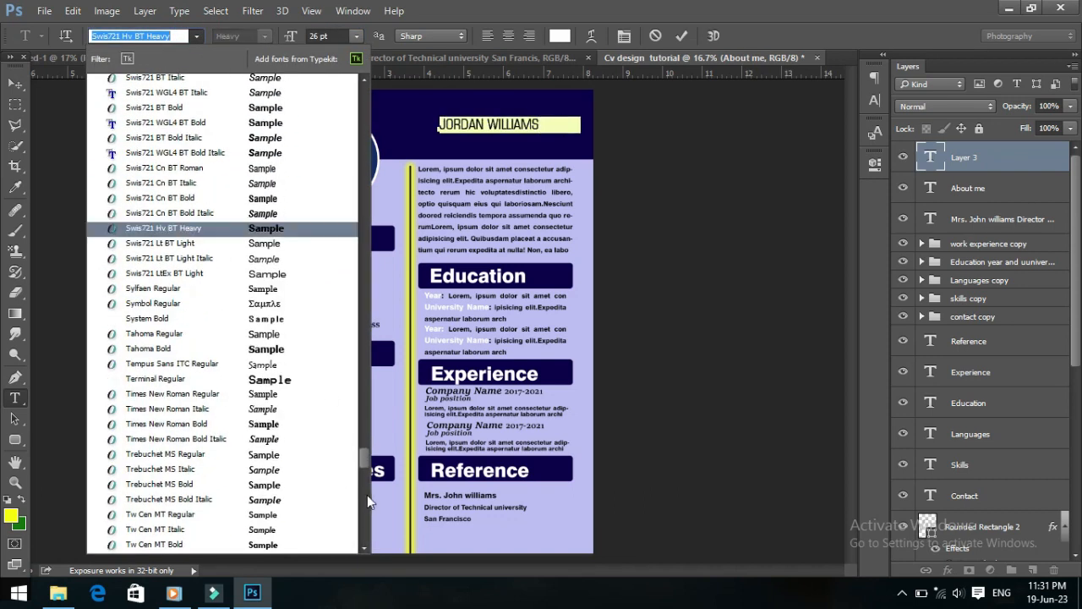
{"action": "scroll", "coordinate": [367, 465], "scroll_direction": "down", "scroll_amount": 5}
{"action": "scroll", "coordinate": [368, 465], "scroll_direction": "down", "scroll_amount": 1}
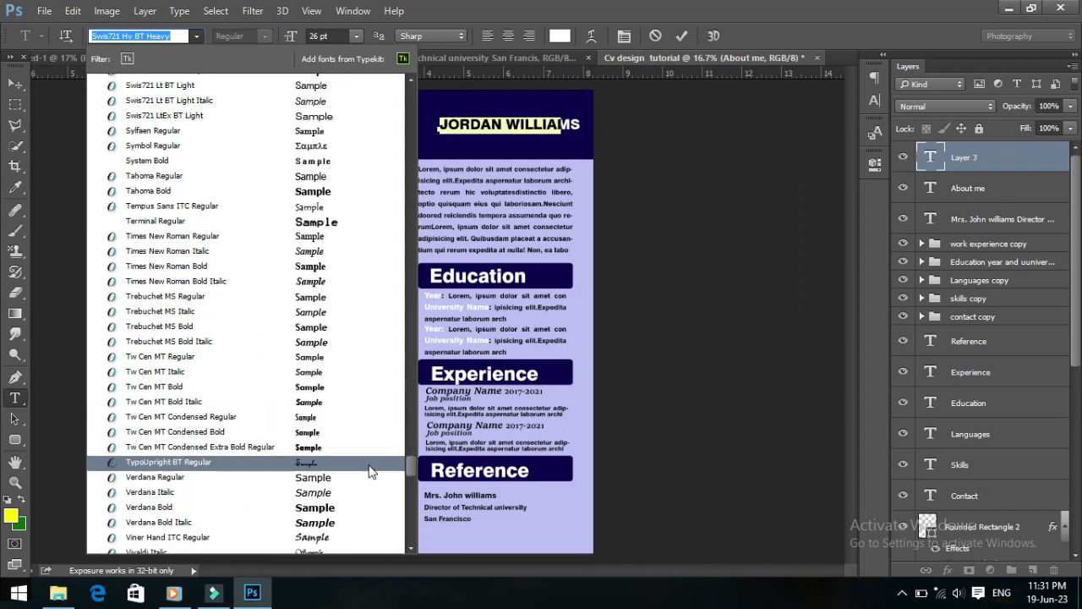
{"action": "left_click", "coordinate": [288, 523]}
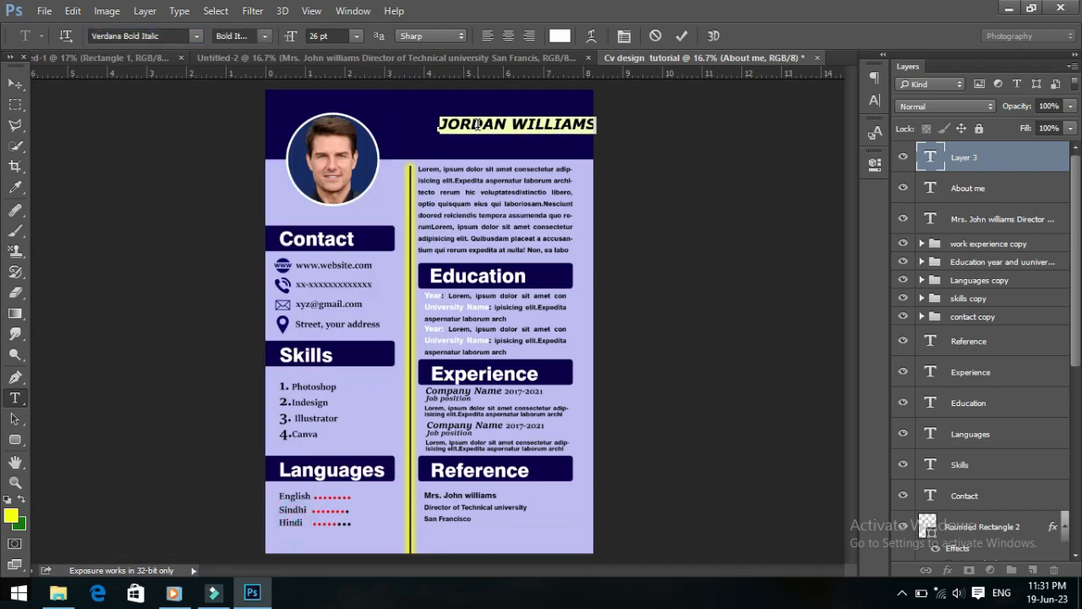
{"action": "left_click", "coordinate": [15, 84]}
{"action": "left_click_drag", "start_coordinate": [466, 127], "coordinate": [441, 129]}
- Add the text "Graphic designer" at 16 pt in the header, beneath the second half of the name
{"action": "left_click", "coordinate": [18, 394]}
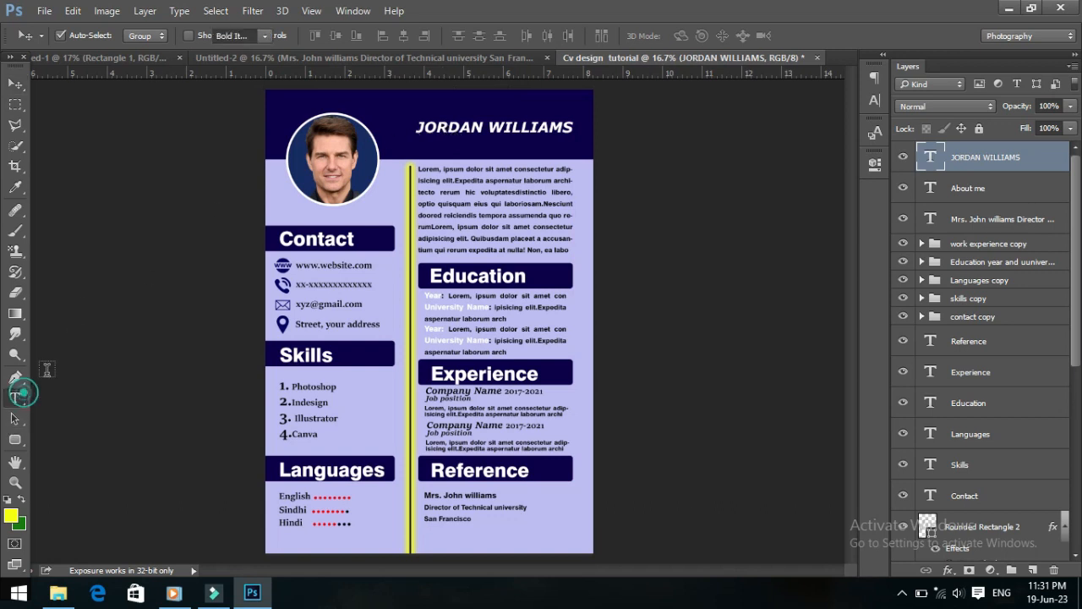
{"action": "left_click", "coordinate": [492, 141]}
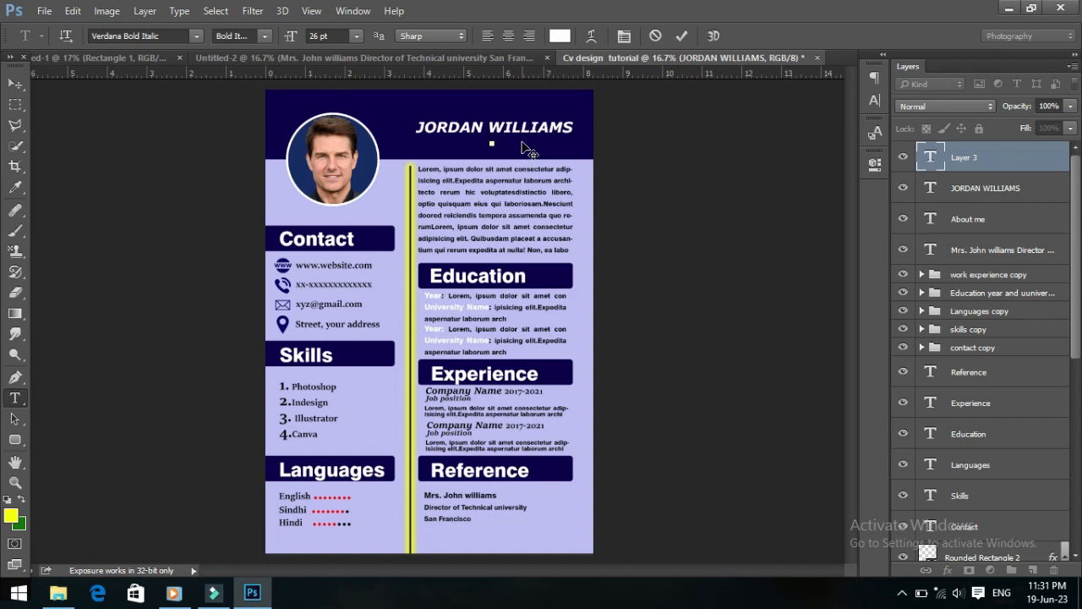
{"action": "left_click", "coordinate": [340, 35]}
{"action": "scroll", "coordinate": [340, 36], "scroll_direction": "down", "scroll_amount": 6}
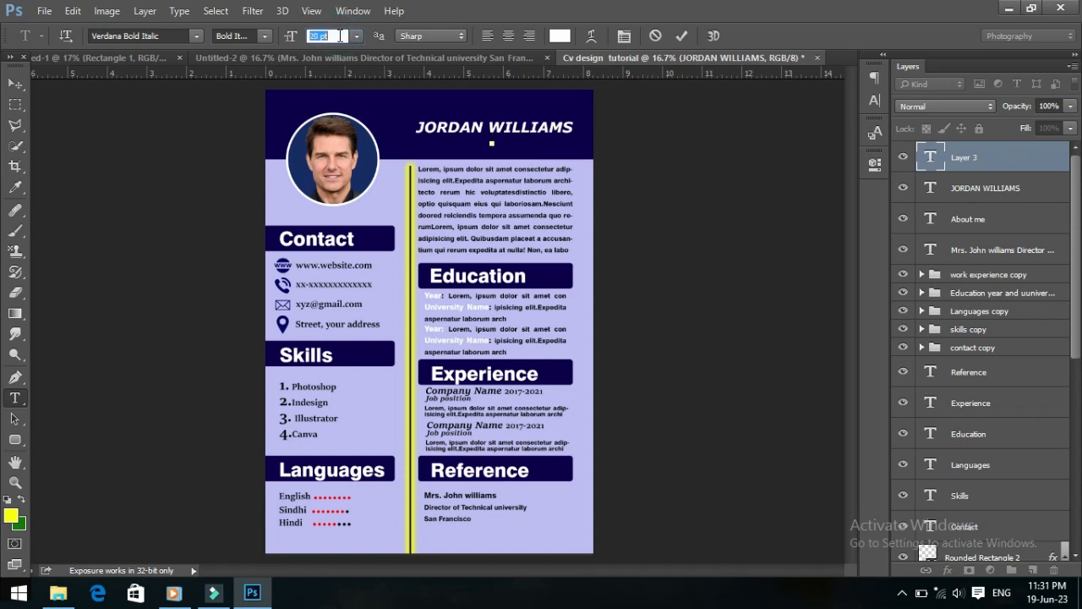
{"action": "left_click", "coordinate": [494, 142]}
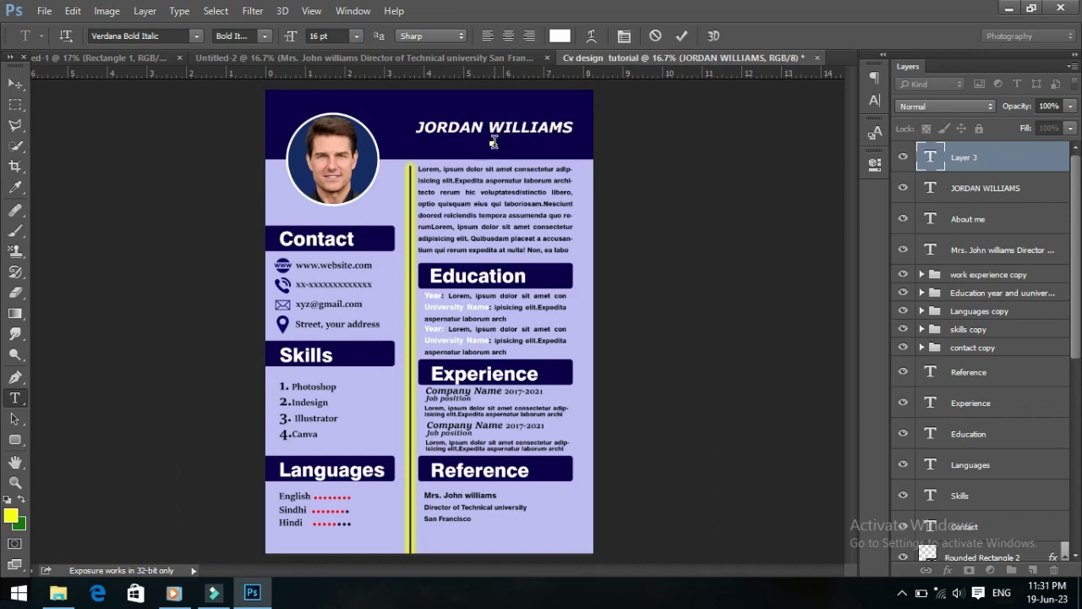
{"action": "type", "text": "Graphic de"}
- Color the "Graphic designer" job title in the header bright yellow (#fff600)
{"action": "left_click_drag", "start_coordinate": [578, 141], "coordinate": [480, 141]}
{"action": "left_click", "coordinate": [557, 38]}
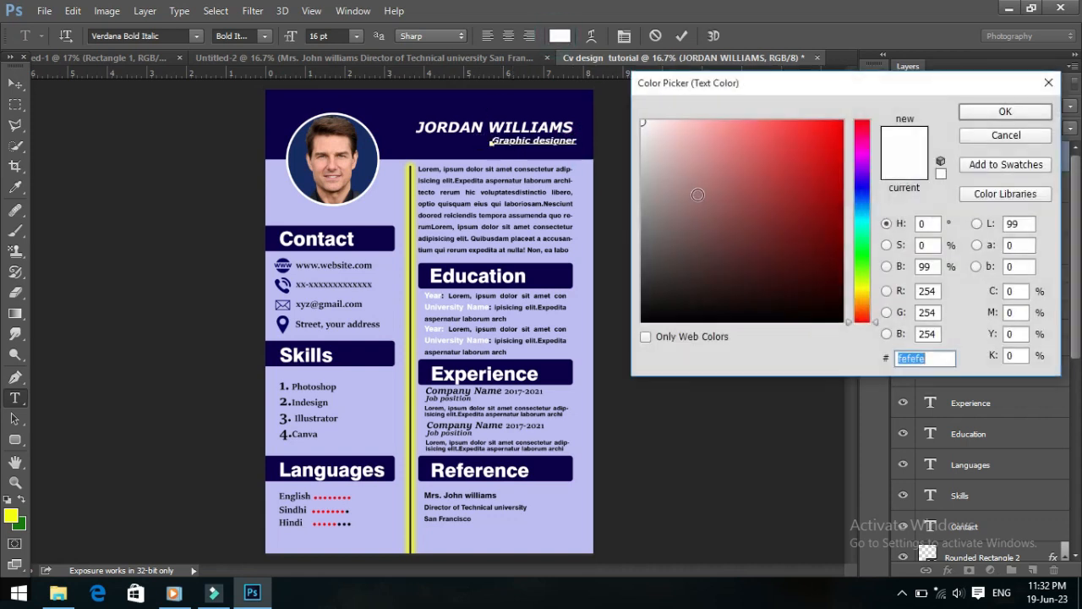
{"action": "left_click", "coordinate": [862, 289]}
{"action": "left_click_drag", "start_coordinate": [812, 155], "coordinate": [853, 103]}
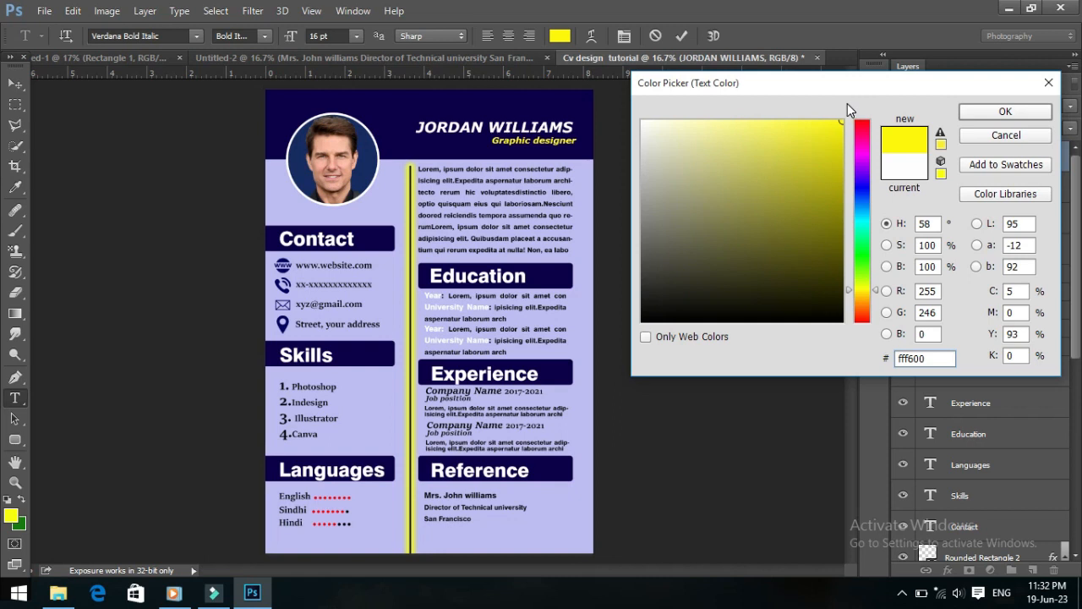
{"action": "left_click", "coordinate": [1006, 112]}
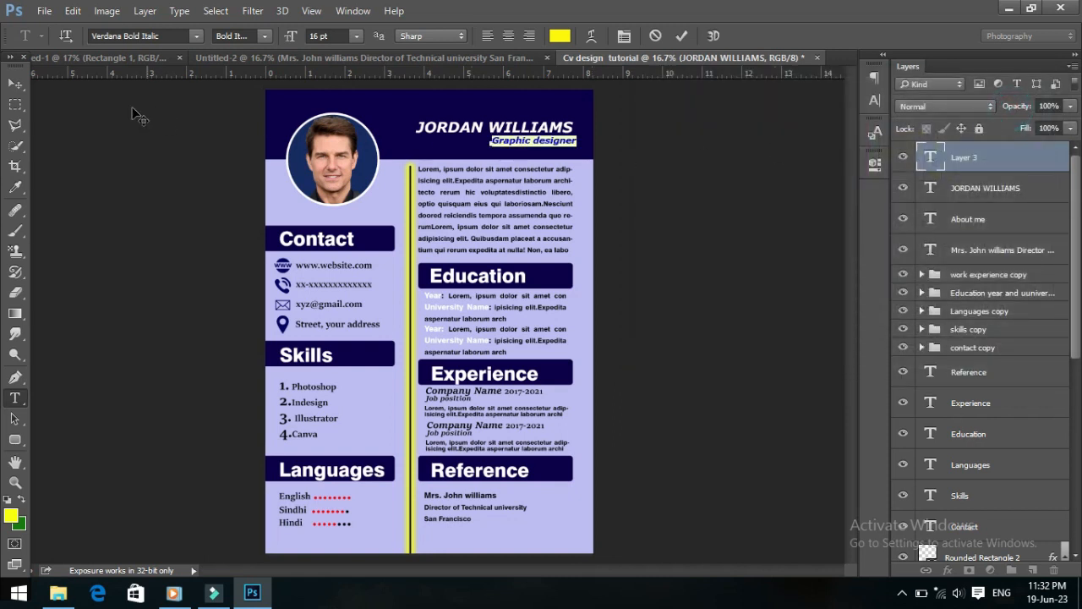
{"action": "left_click", "coordinate": [15, 83]}
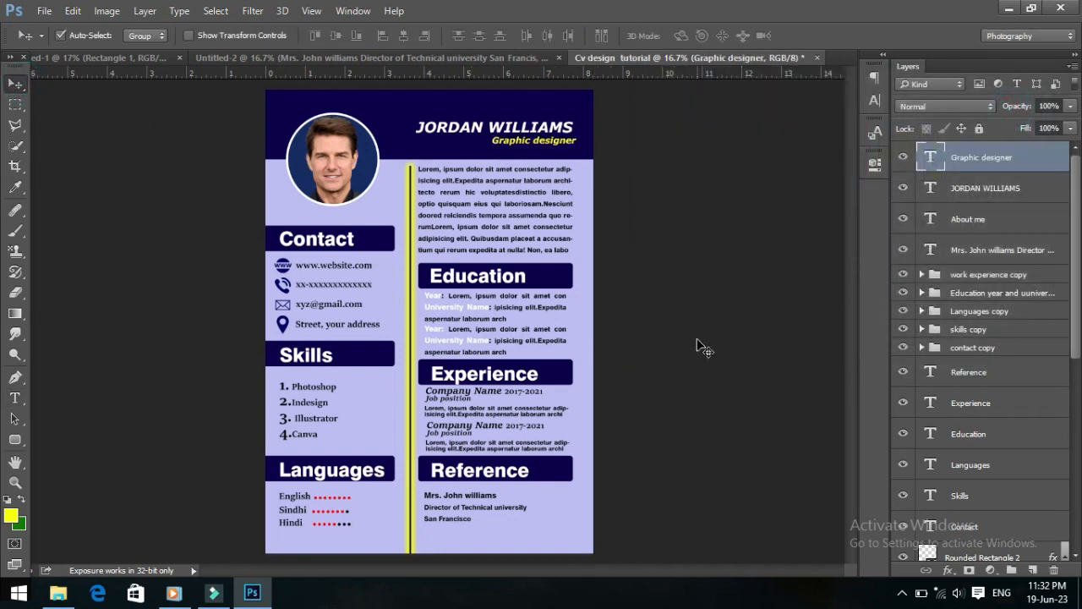
- Add a drop shadow to the Ellipse 1 portrait circle with 74% opacity, 6 px distance, 29% spread and 35 px size
{"action": "left_click", "coordinate": [360, 184]}
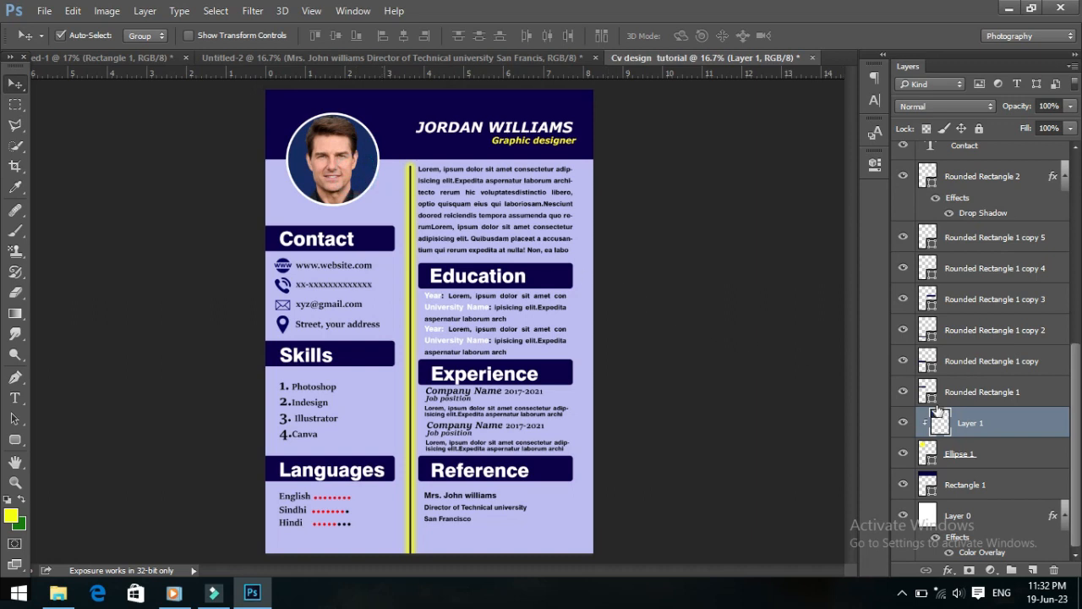
{"action": "left_click", "coordinate": [1015, 453]}
{"action": "right_click", "coordinate": [1015, 454]}
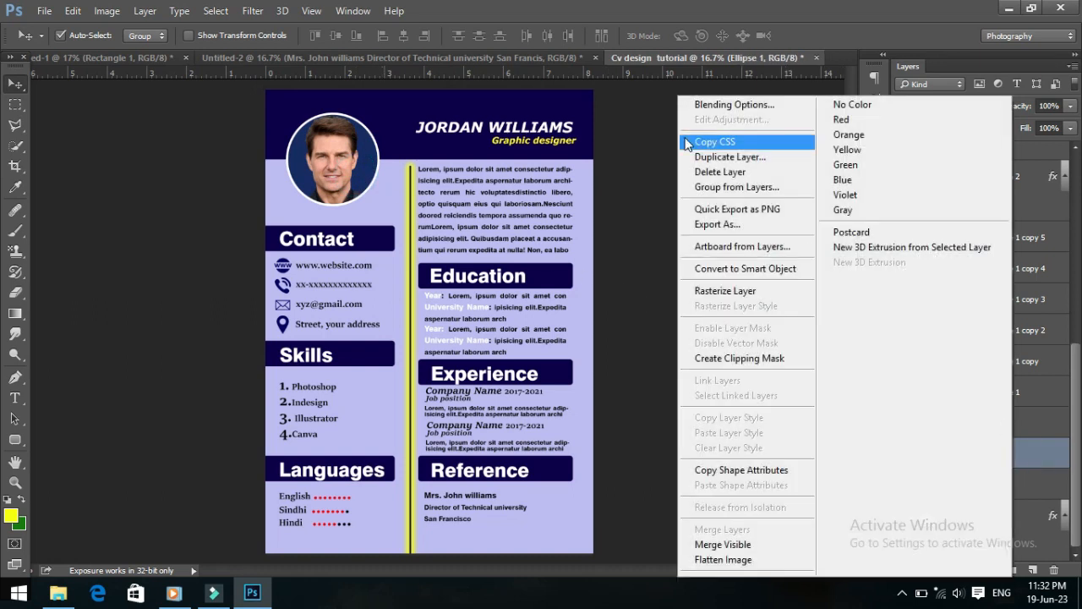
{"action": "left_click", "coordinate": [732, 104]}
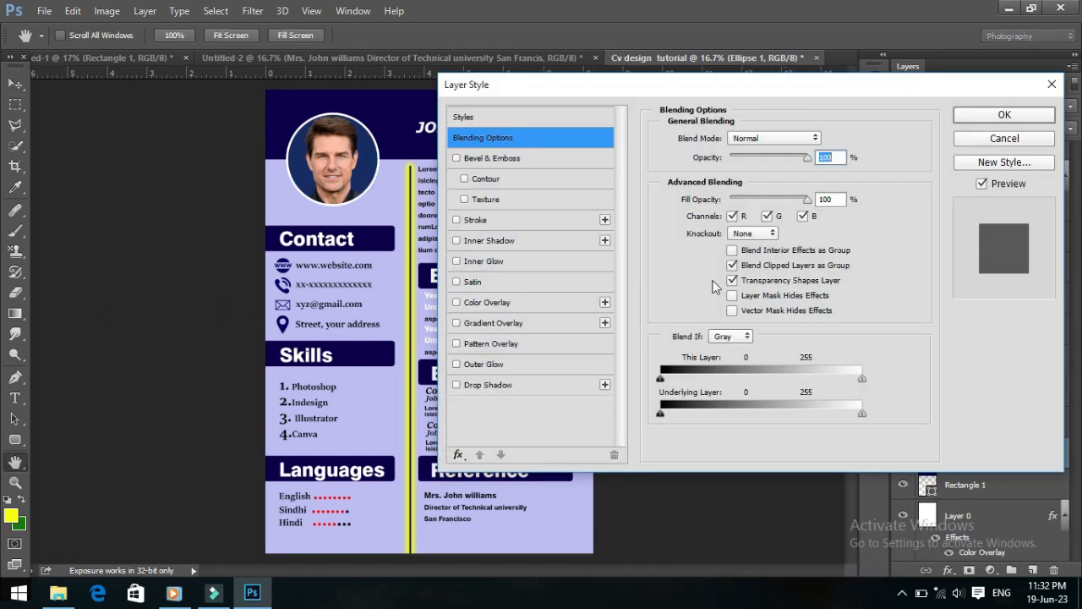
{"action": "left_click", "coordinate": [533, 387]}
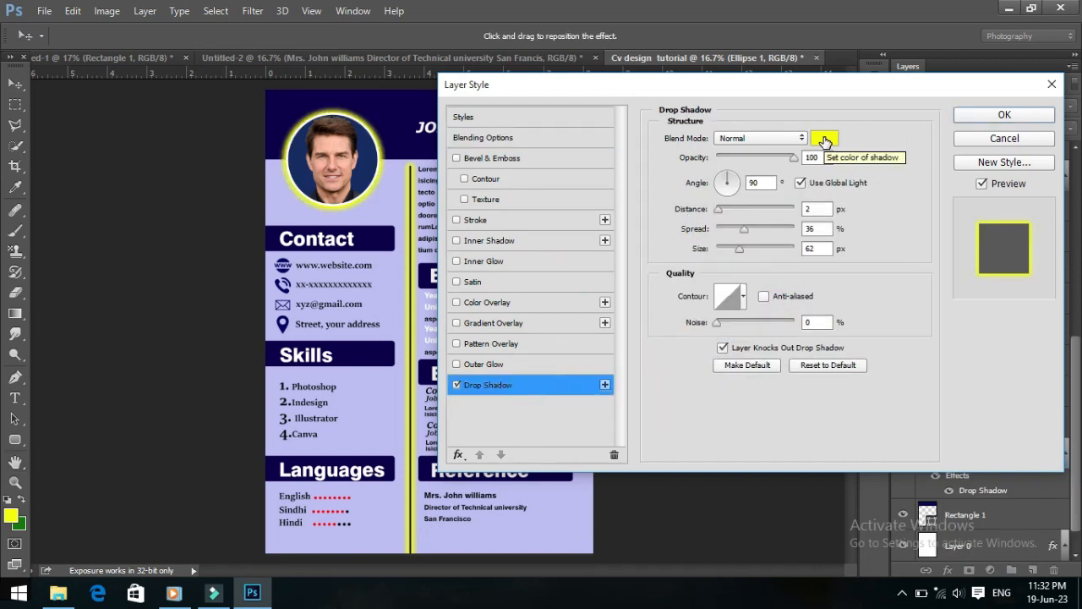
{"action": "left_click_drag", "start_coordinate": [792, 161], "coordinate": [772, 164]}
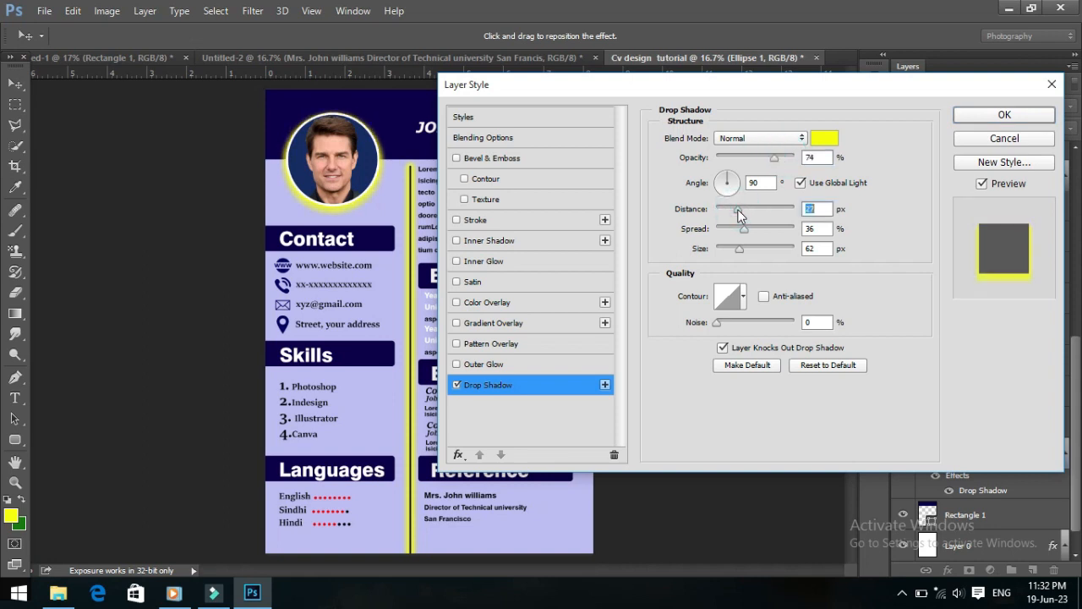
{"action": "mouse_move", "coordinate": [737, 211]}
{"action": "left_mouse_down"}
{"action": "mouse_move", "coordinate": [717, 209]}
{"action": "mouse_move", "coordinate": [737, 228]}
{"action": "mouse_move", "coordinate": [727, 226]}
{"action": "mouse_move", "coordinate": [724, 245]}
{"action": "mouse_move", "coordinate": [739, 229]}
{"action": "mouse_move", "coordinate": [731, 245]}
{"action": "mouse_move", "coordinate": [722, 208]}
{"action": "left_mouse_up"}
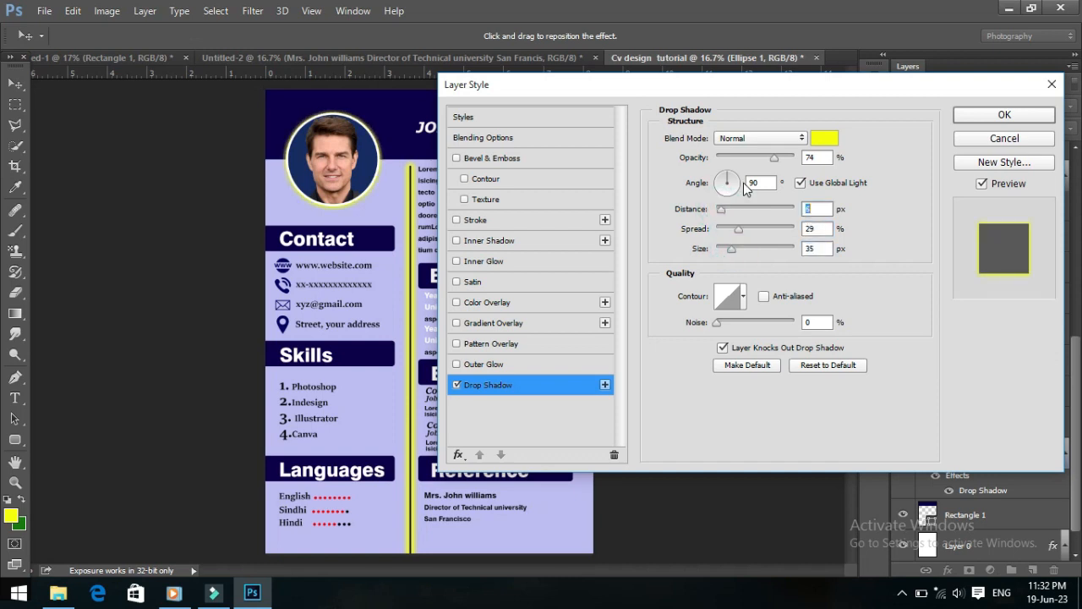
- Change the portrait circle's drop shadow color to near-black (#070707) and apply the layer style
{"action": "left_click", "coordinate": [825, 138]}
{"action": "left_click", "coordinate": [662, 313]}
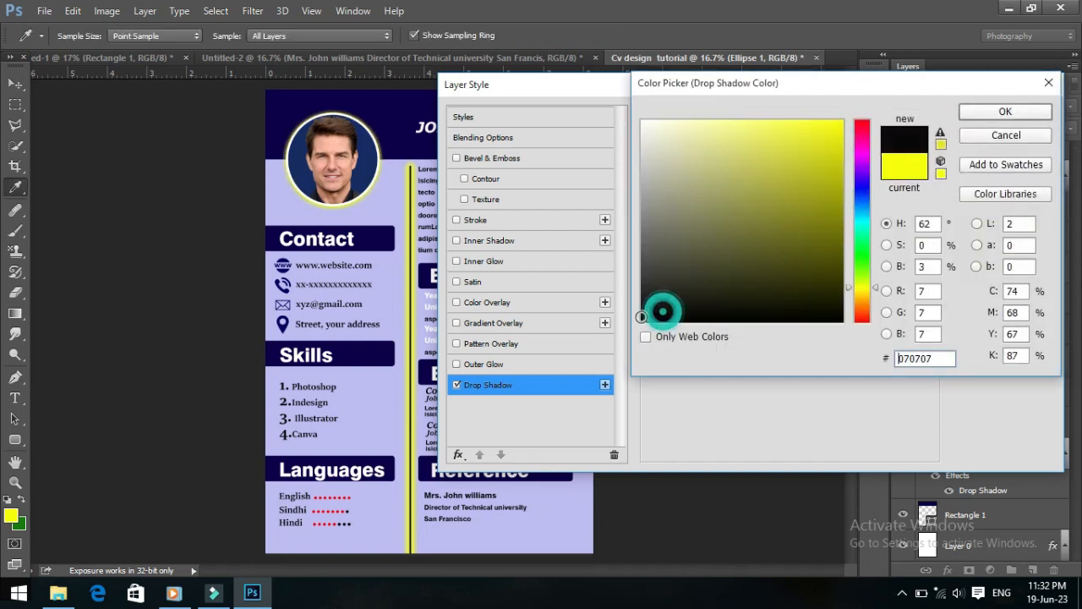
{"action": "left_click", "coordinate": [1013, 107]}
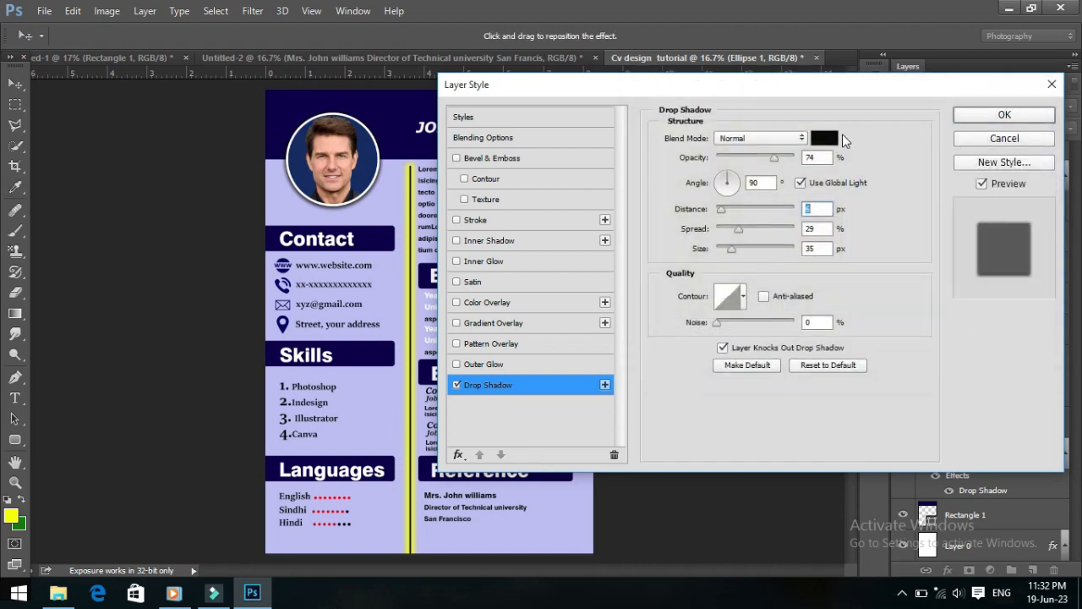
{"action": "left_click", "coordinate": [964, 116]}
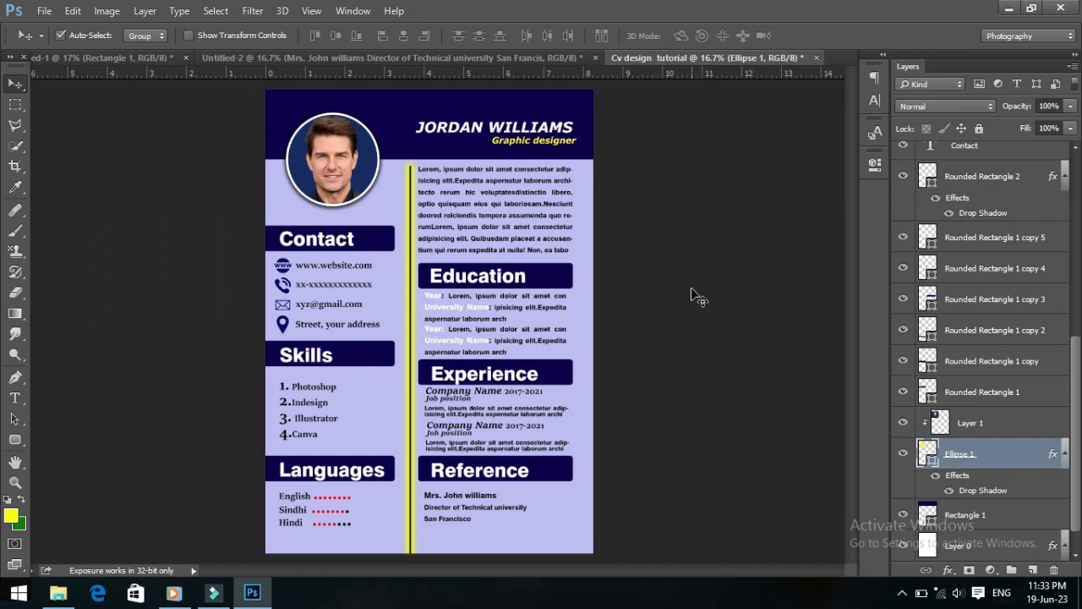